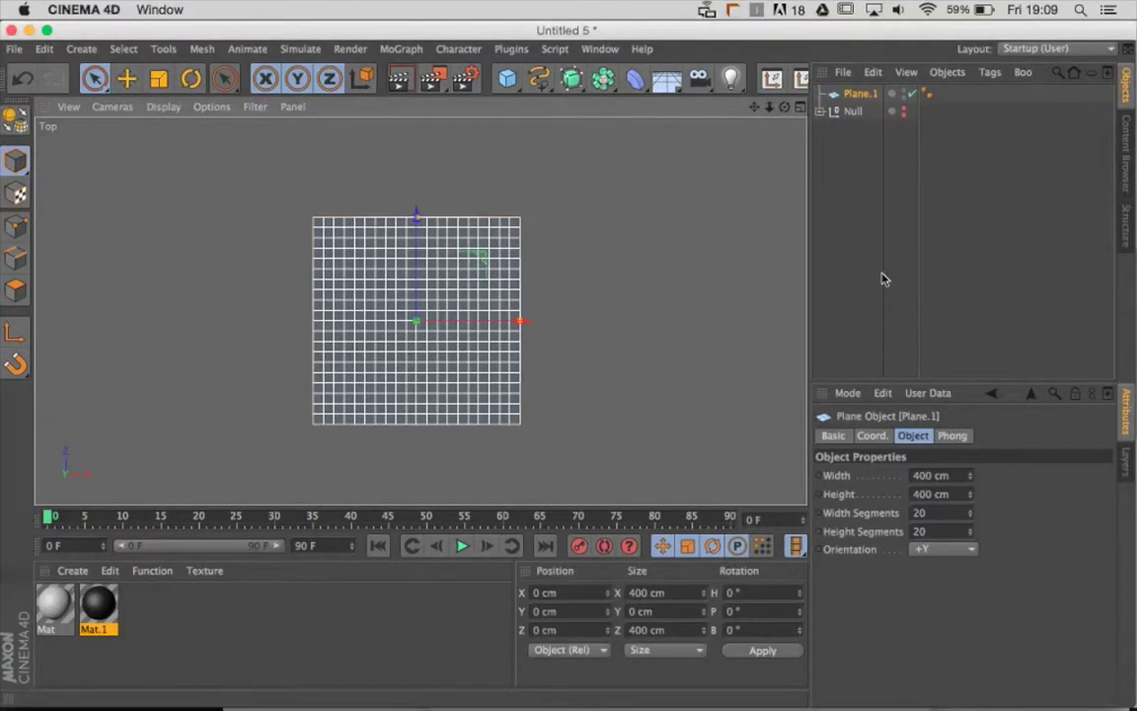
# Step: Give the 400 cm plane 100 width segments and 100 height segments
pyautogui.click(919, 512)
pyautogui.write('100')
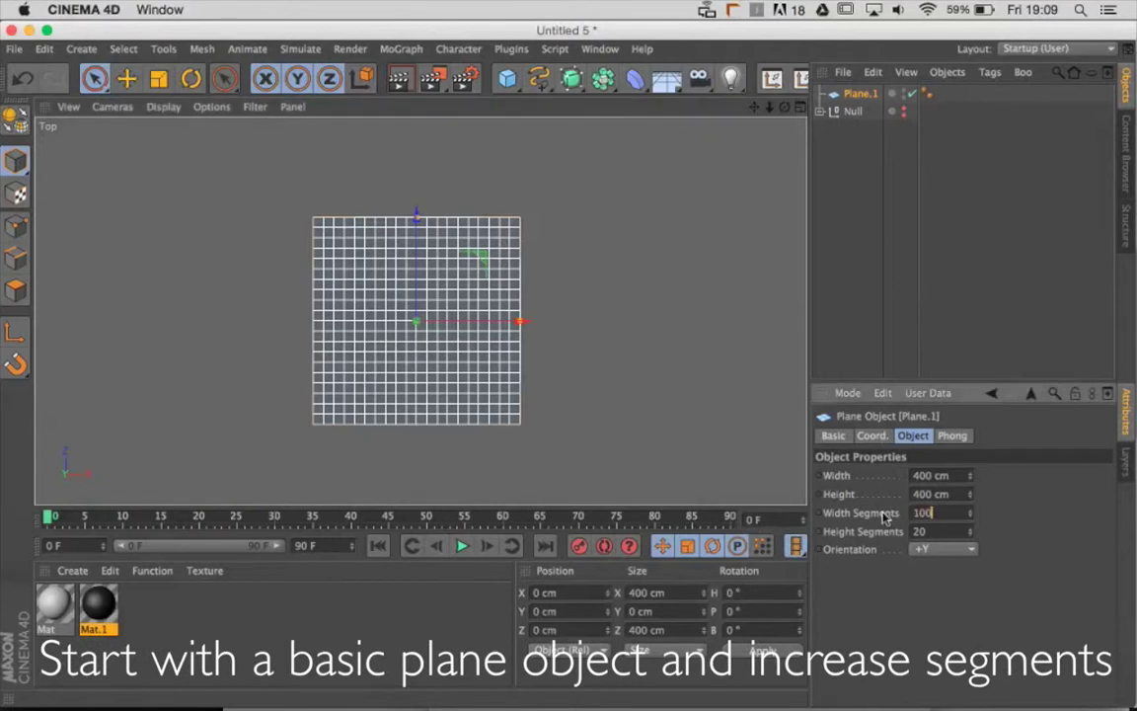
pyautogui.press('Tab')
pyautogui.write('100')
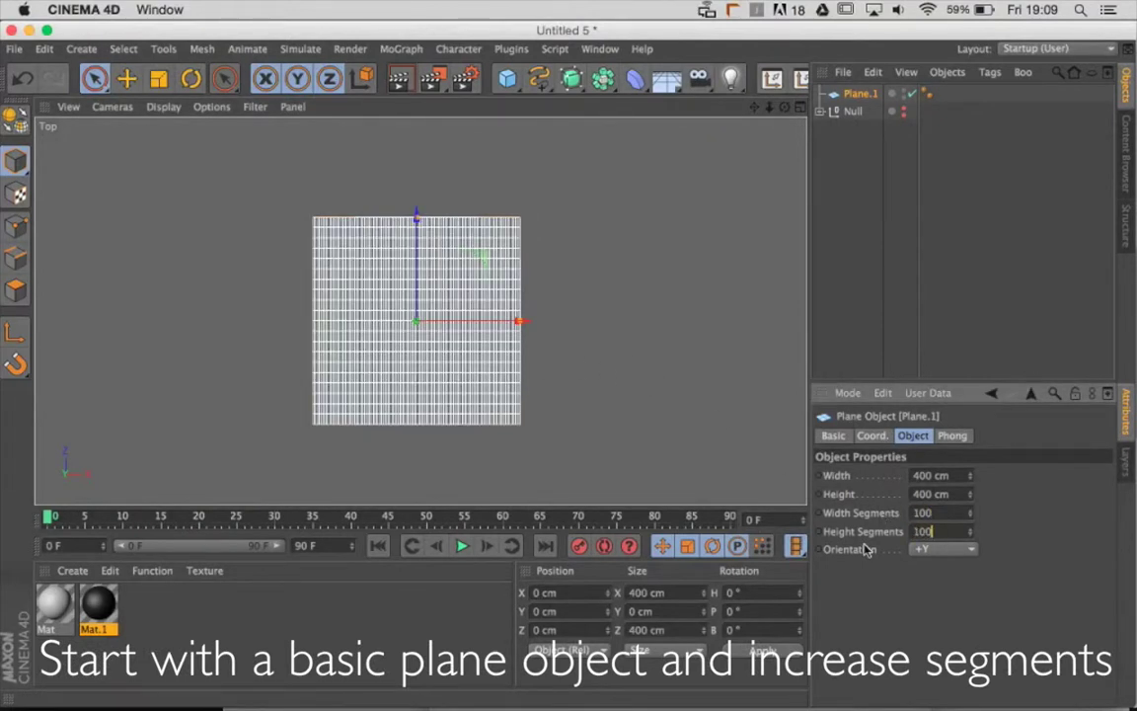
pyautogui.press('Return')
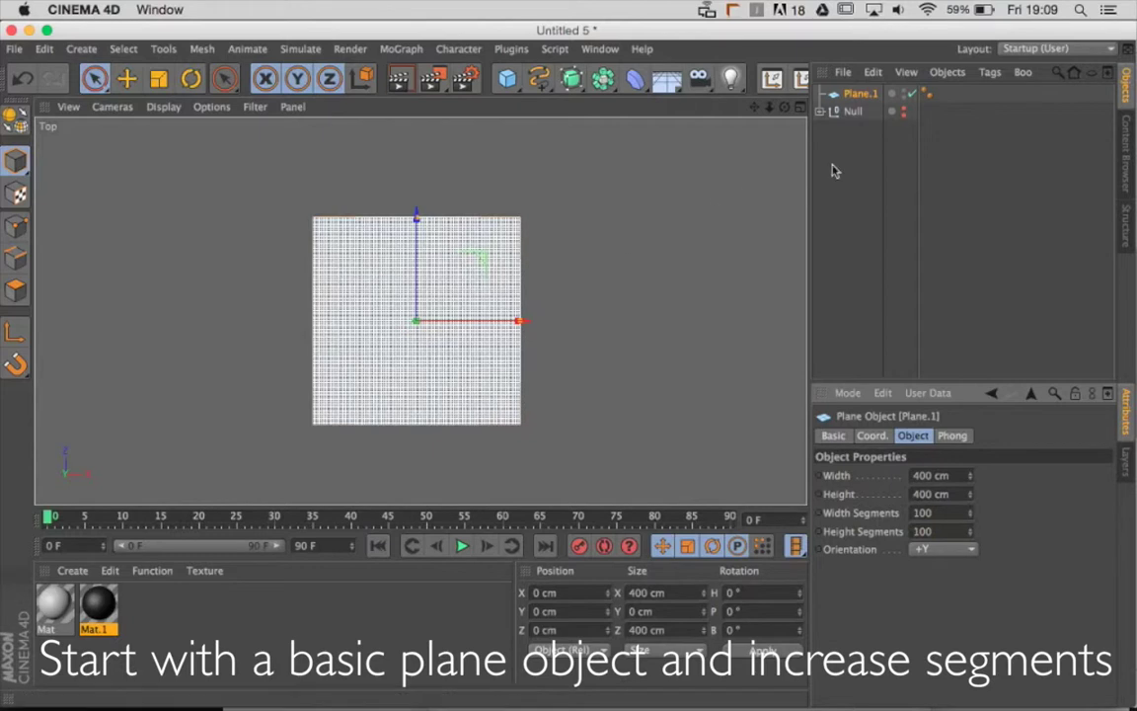
# Step: Convert the subdivided plane into the editable polygon object Plane.1
pyautogui.rightClick(847, 96)
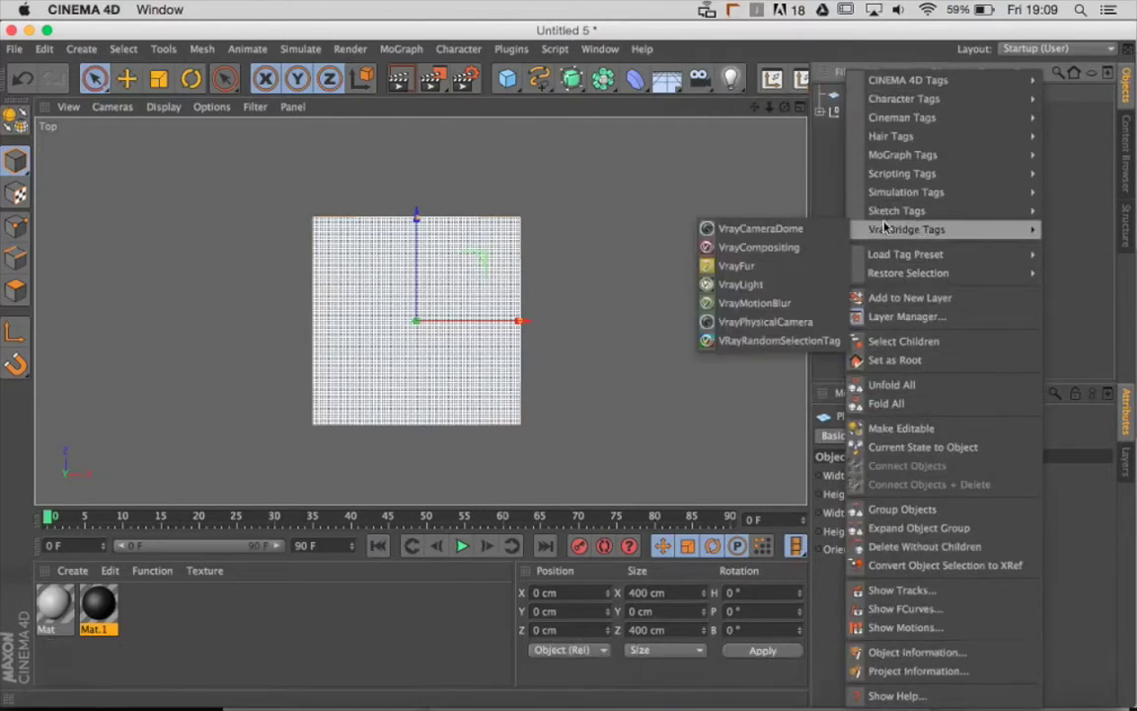
pyautogui.click(838, 191)
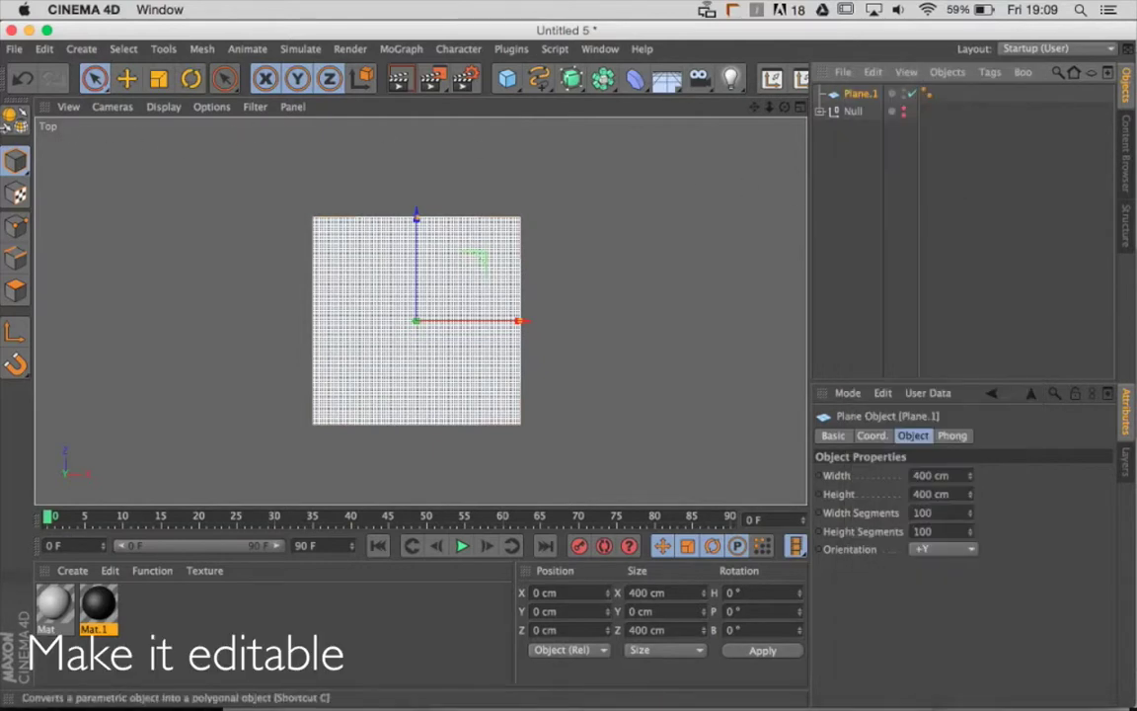
pyautogui.click(15, 125)
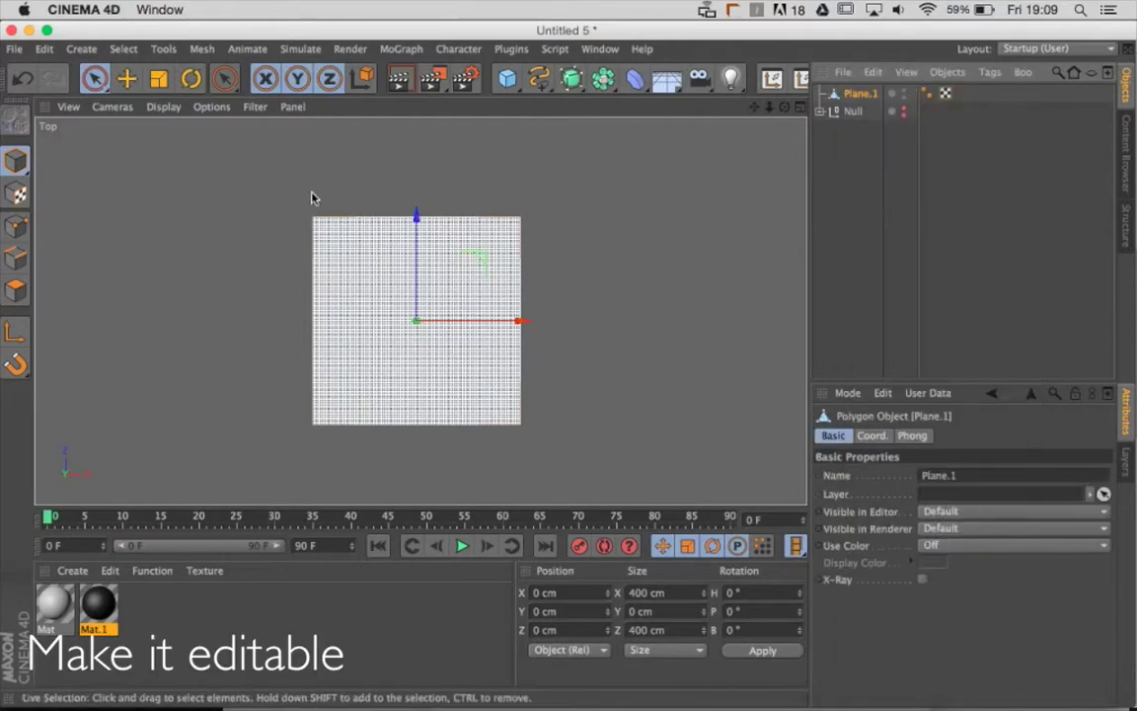
pyautogui.click(326, 200)
pyautogui.click(418, 239)
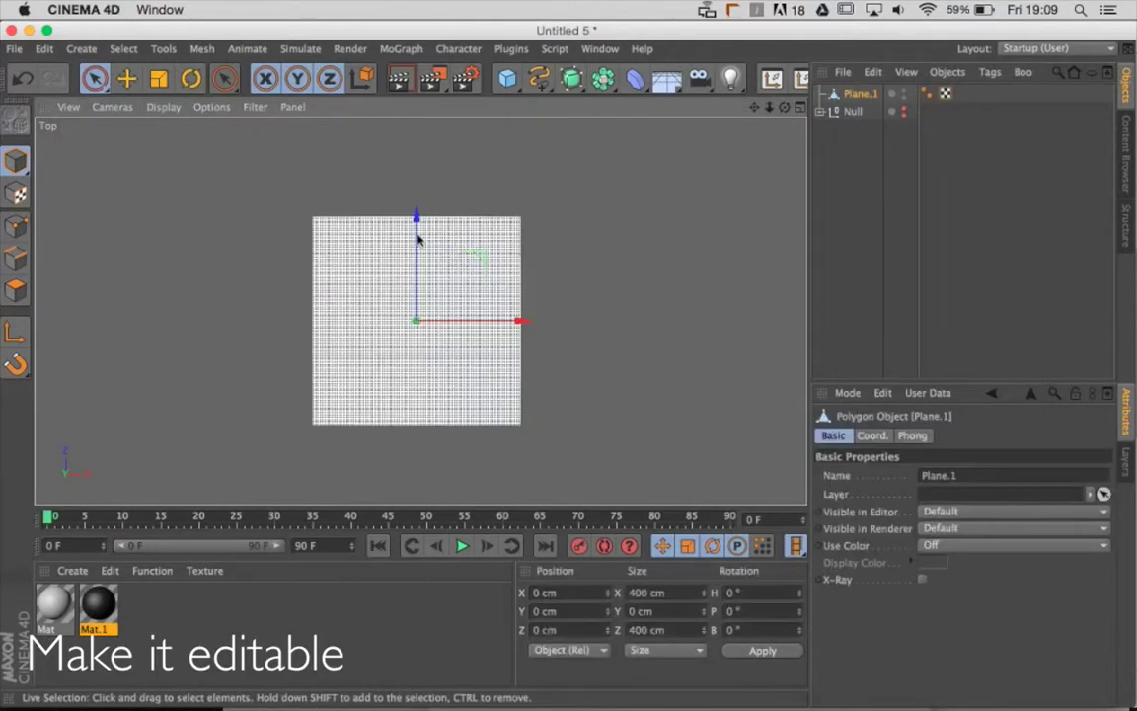
# Step: Enter Points mode with the Move tool, keeping soft selection enabled at 165 cm radius
pyautogui.click(20, 226)
pyautogui.click(128, 80)
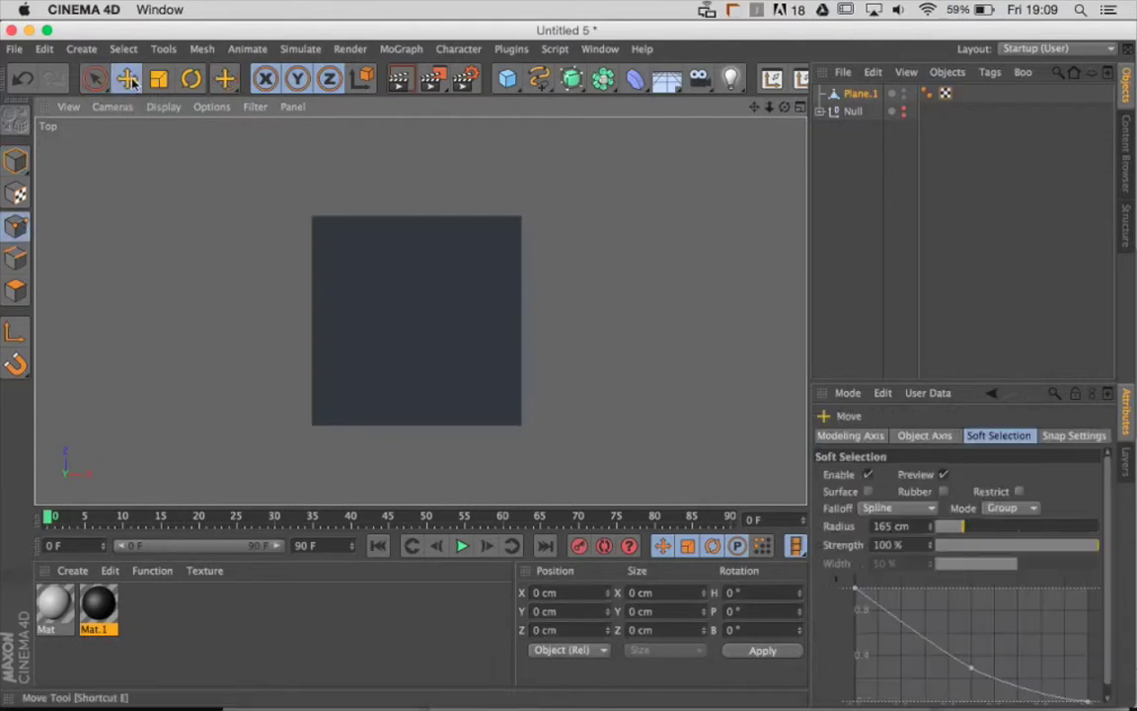
pyautogui.doubleClick(867, 474)
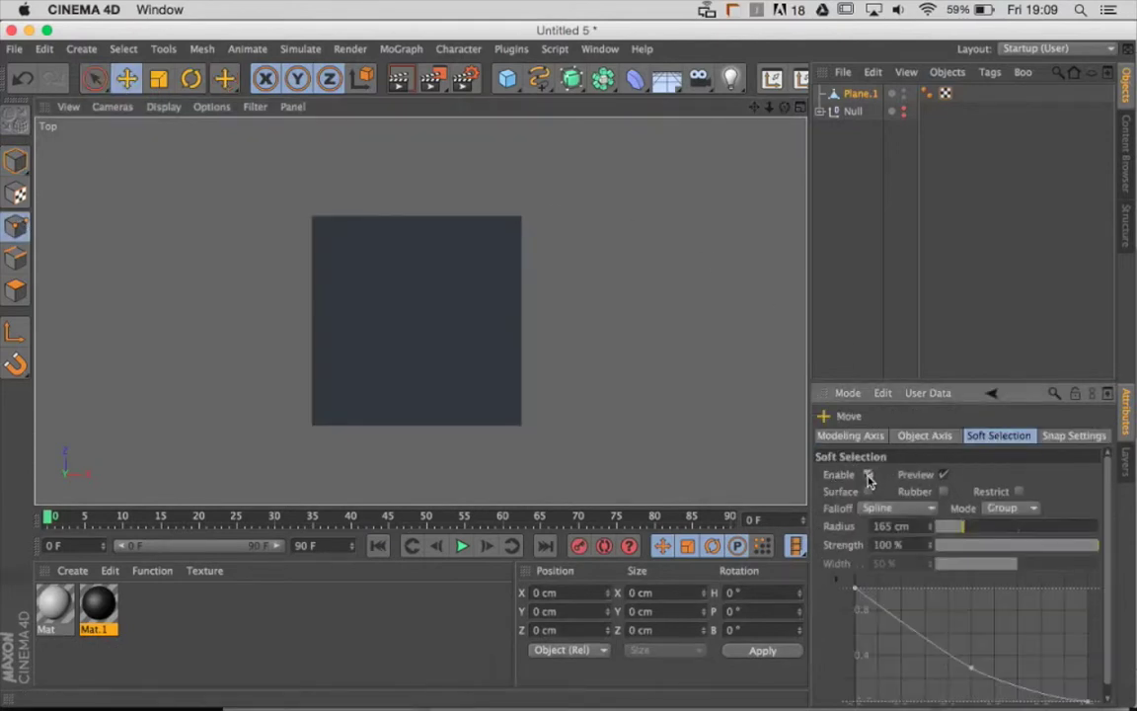
pyautogui.click(866, 475)
pyautogui.click(867, 475)
pyautogui.click(16, 160)
pyautogui.click(16, 226)
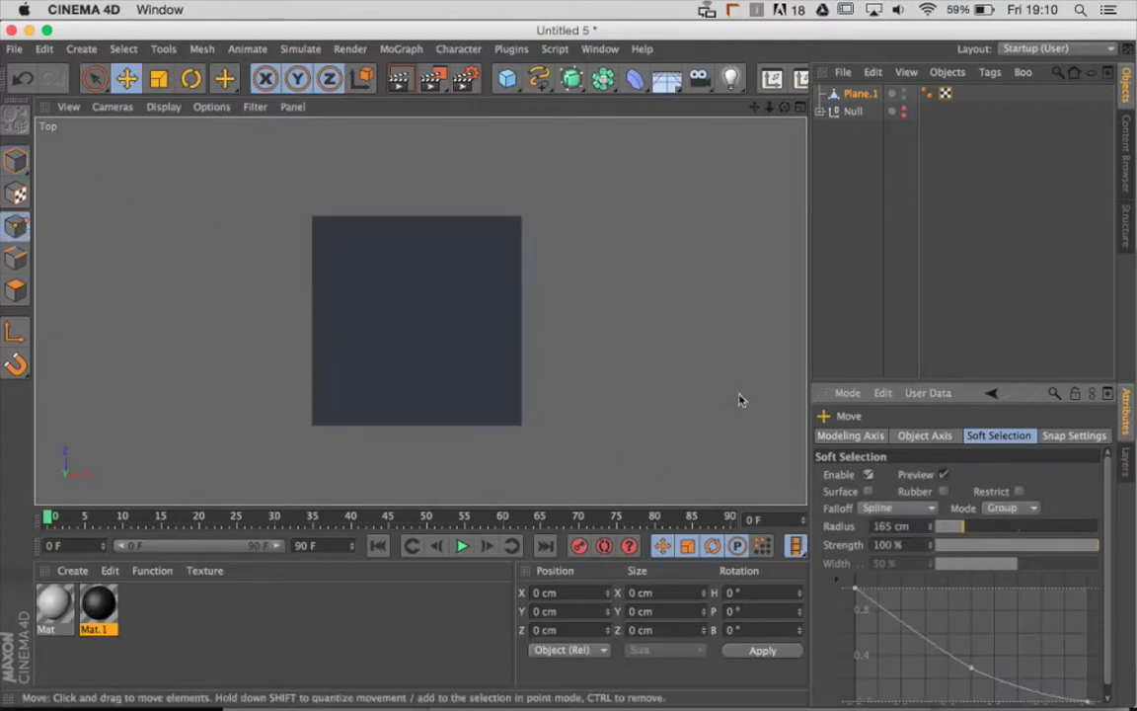
# Step: With Live Selection, zoom in and select the midpoint of the plane's top edge
pyautogui.press('9')
pyautogui.scroll(3, 256, 302)
pyautogui.scroll(2, 285, 292)
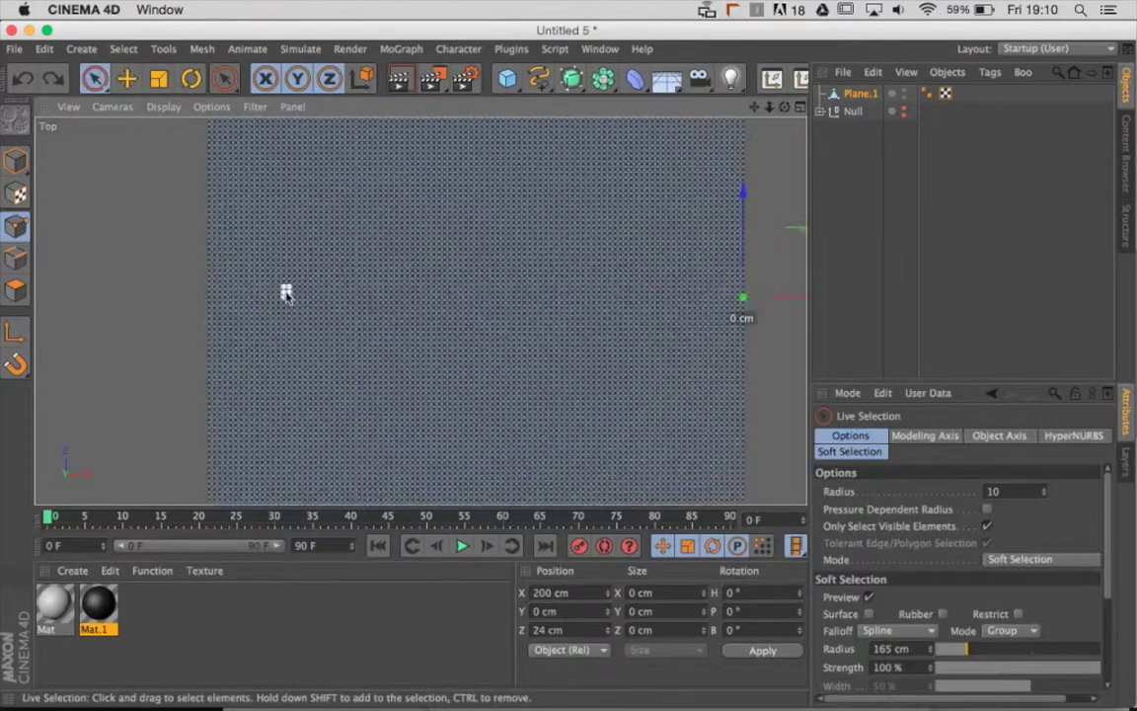
pyautogui.scroll(2, 300, 302)
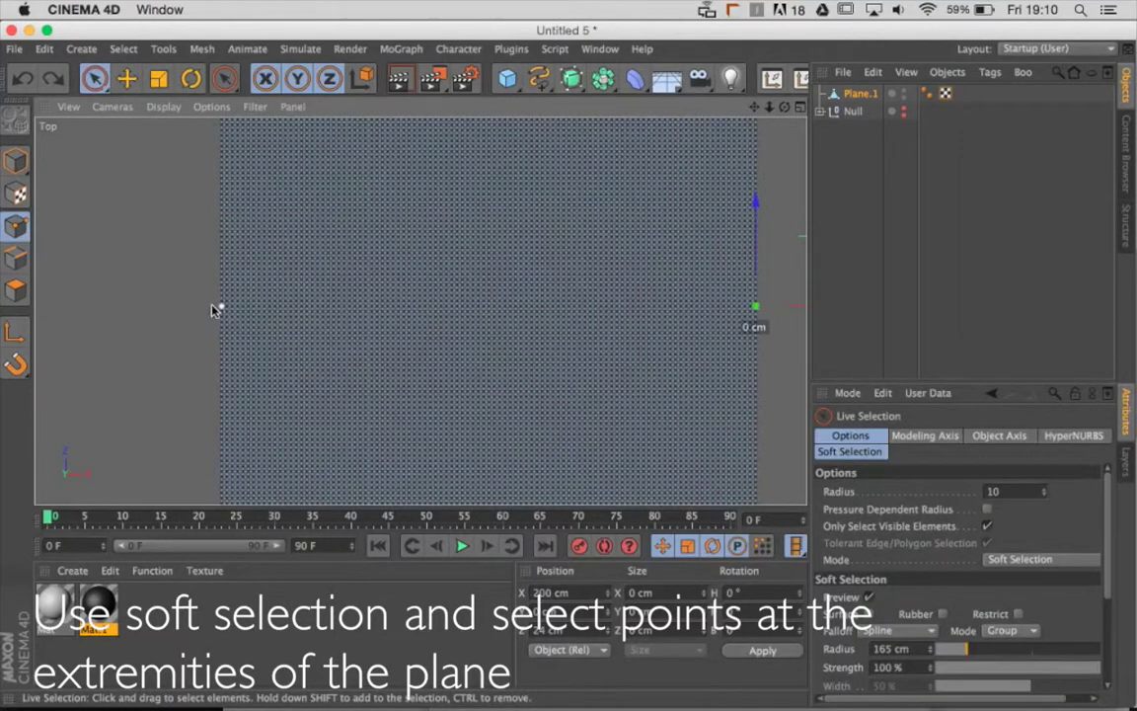
pyautogui.scroll(1, 216, 310)
pyautogui.scroll(1, 202, 315)
pyautogui.scroll(1, 198, 319)
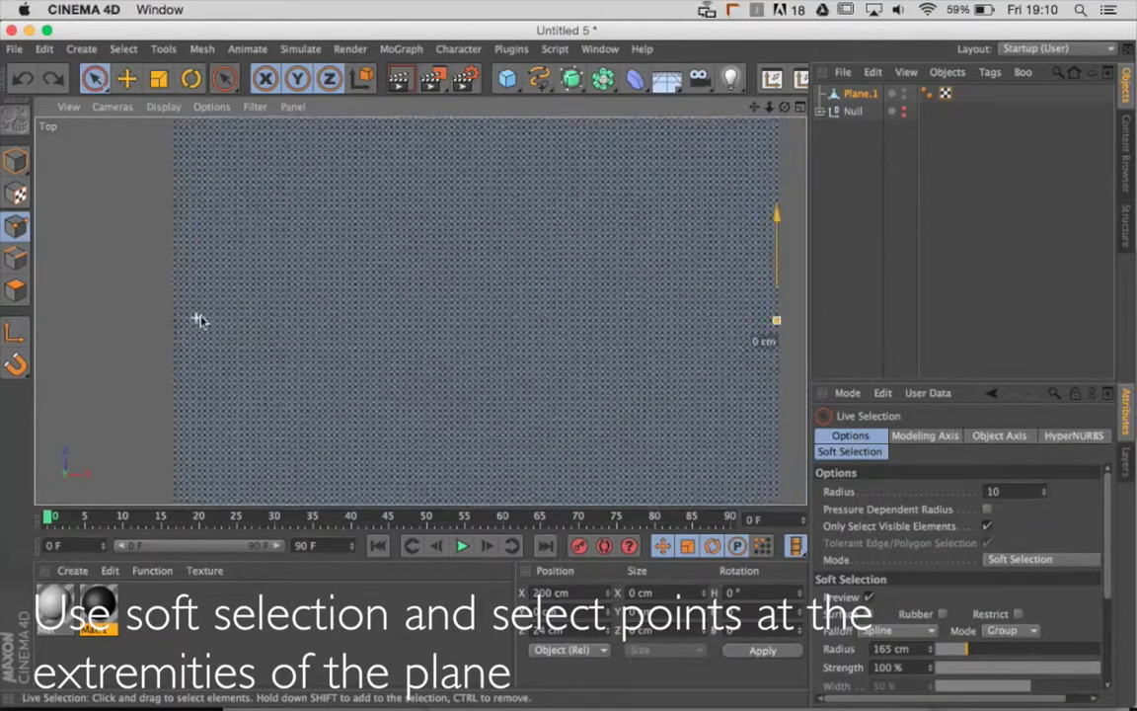
pyautogui.scroll(1, 199, 319)
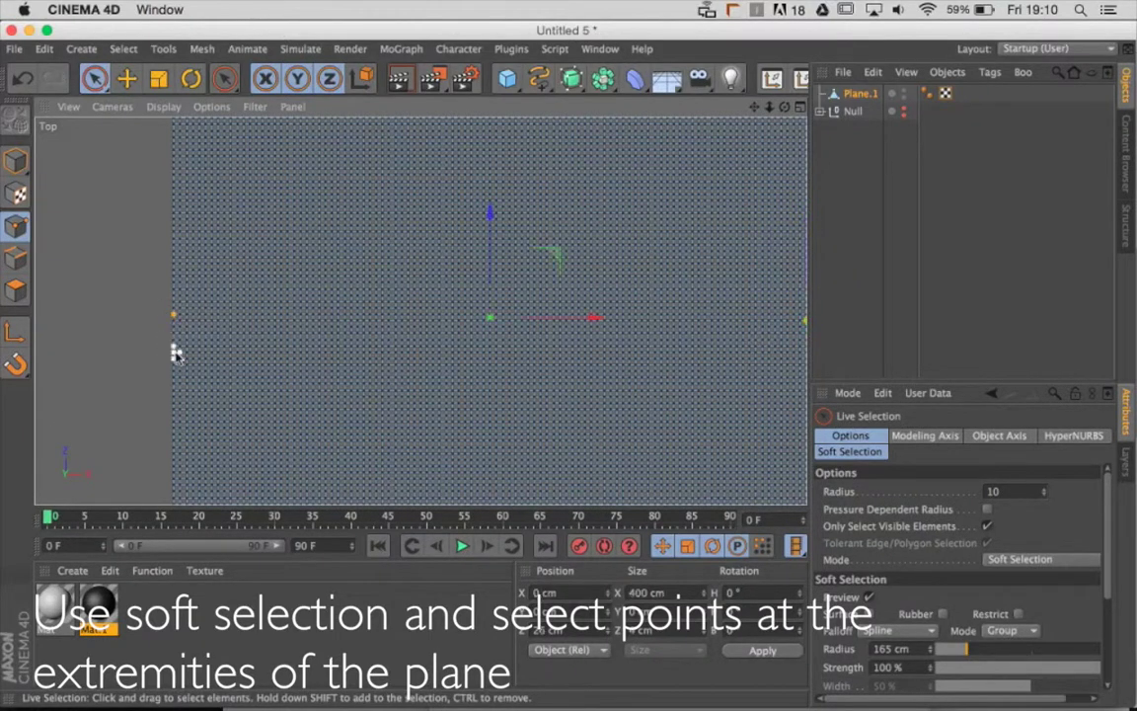
pyautogui.scroll(-1, 170, 351)
pyautogui.scroll(-2, 107, 368)
pyautogui.scroll(-1, 267, 323)
pyautogui.scroll(-1, 383, 232)
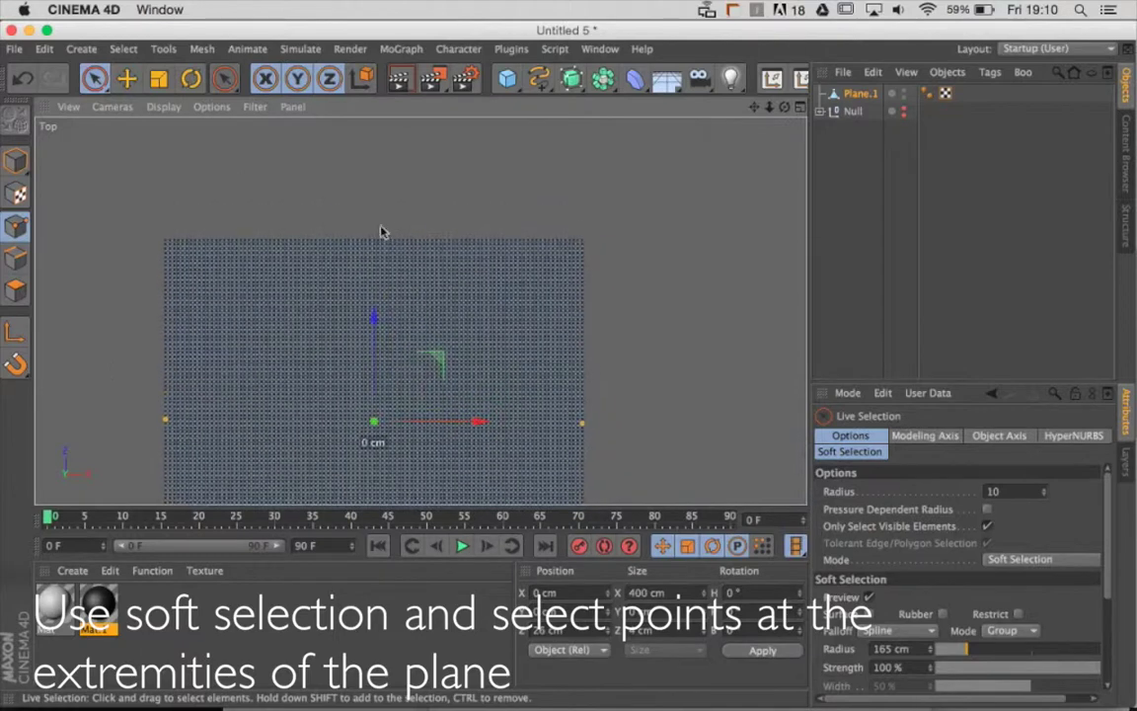
pyautogui.scroll(1, 400, 197)
pyautogui.scroll(2, 401, 197)
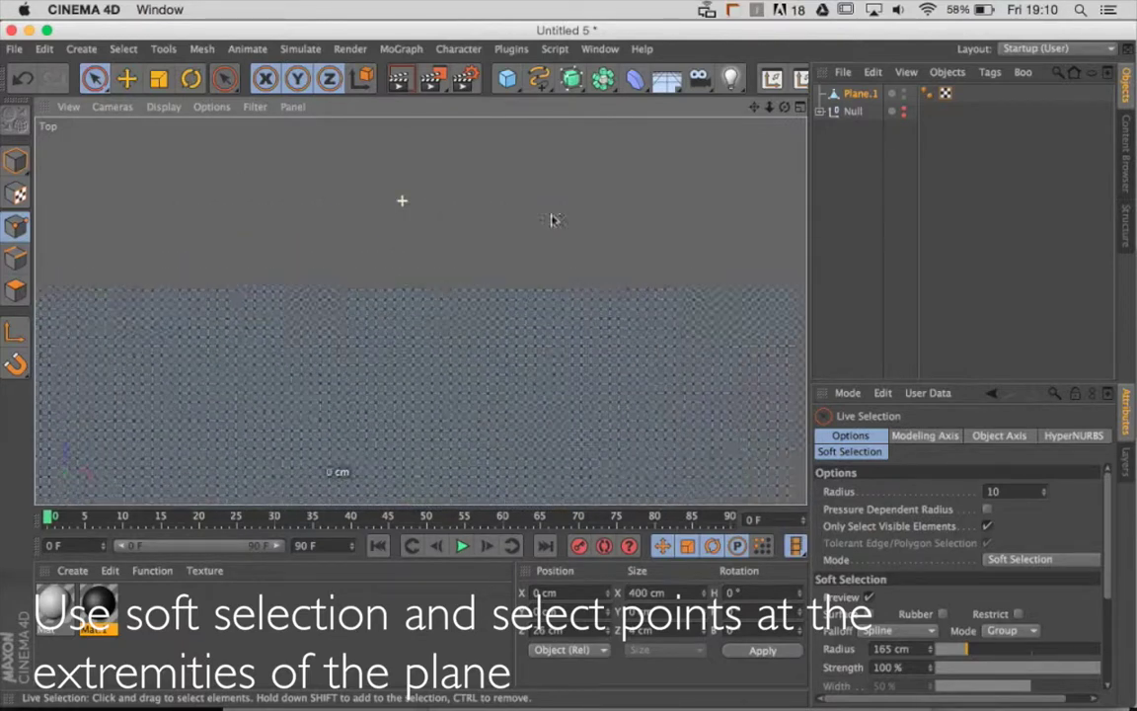
pyautogui.click(364, 300)
# Step: Pan and zoom around the plane to reach the midpoints of the other edges
pyautogui.scroll(-2, 363, 337)
pyautogui.moveTo(266, 350)
pyautogui.mouseDown(button='middle')
pyautogui.moveTo(320, 237)
pyautogui.moveTo(378, 275)
pyautogui.mouseUp(button='middle')
pyautogui.scroll(-2, 340, 271)
pyautogui.moveTo(272, 292)
pyautogui.mouseDown(button='middle')
pyautogui.moveTo(352, 246)
pyautogui.moveTo(330, 223)
pyautogui.mouseUp(button='middle')
pyautogui.moveTo(332, 321)
pyautogui.mouseDown(button='middle')
pyautogui.moveTo(375, 373)
pyautogui.moveTo(436, 373)
pyautogui.moveTo(412, 341)
pyautogui.mouseUp(button='middle')
pyautogui.scroll(2, 413, 341)
pyautogui.scroll(2, 406, 338)
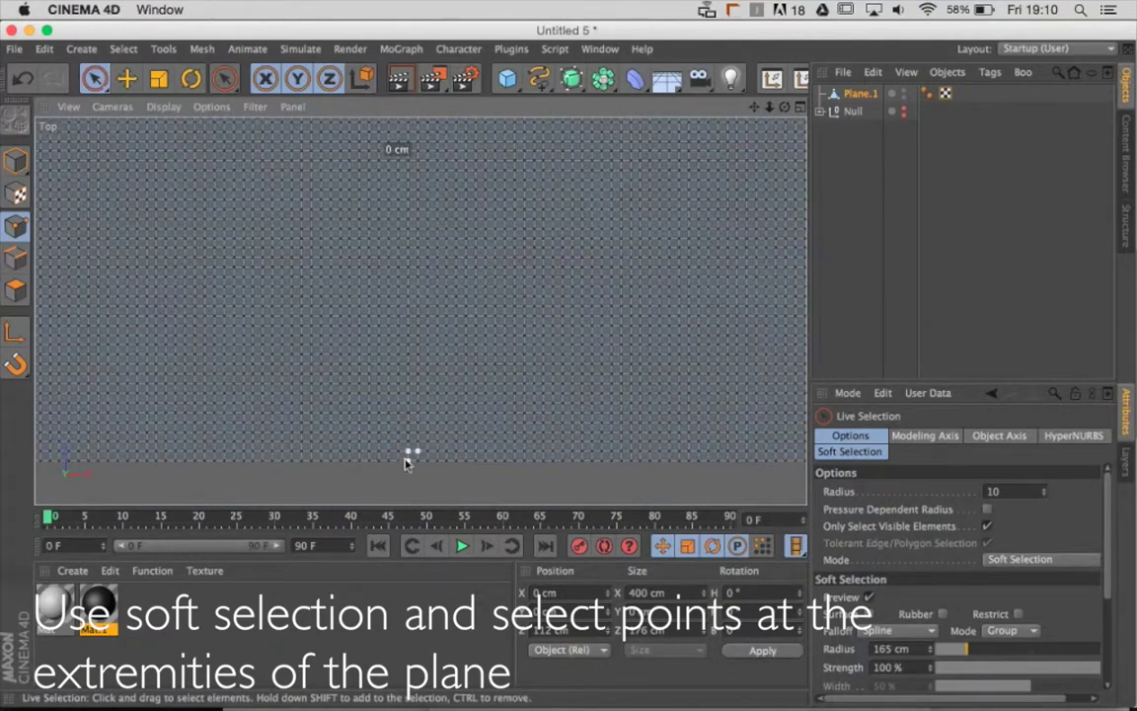
pyautogui.scroll(-2, 393, 386)
pyautogui.scroll(-3, 393, 386)
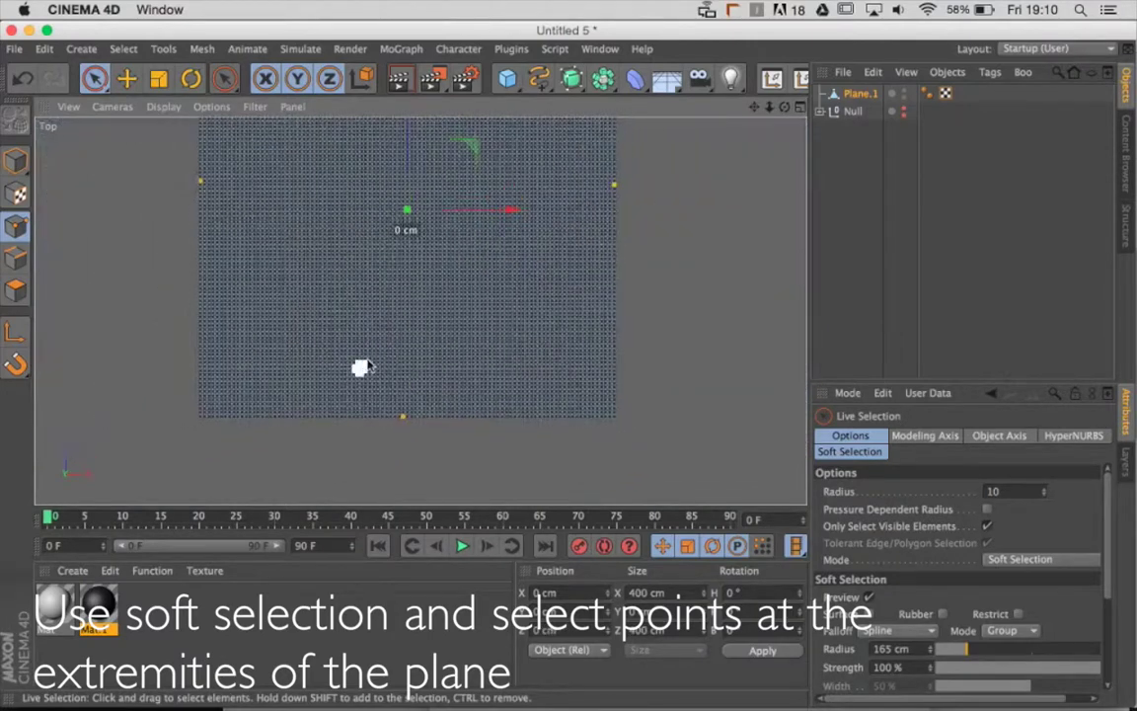
pyautogui.moveTo(370, 419)
pyautogui.mouseDown(button='middle')
pyautogui.moveTo(368, 222)
pyautogui.moveTo(343, 338)
pyautogui.mouseUp(button='middle')
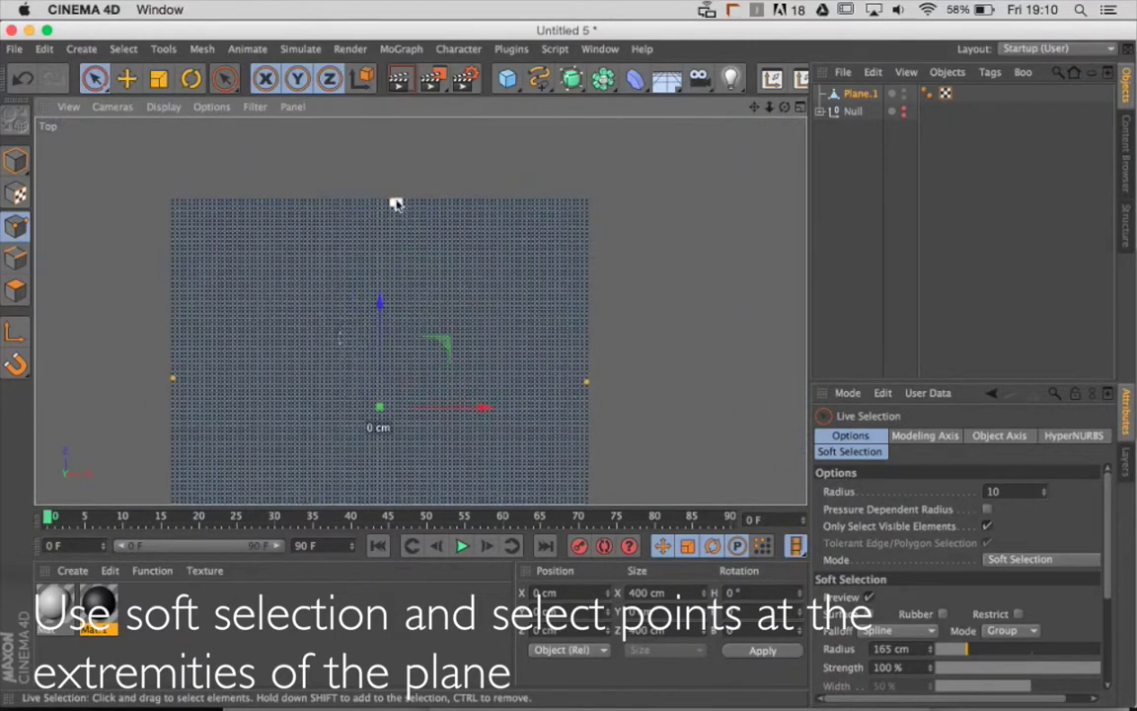
pyautogui.scroll(2, 444, 223)
pyautogui.scroll(2, 488, 207)
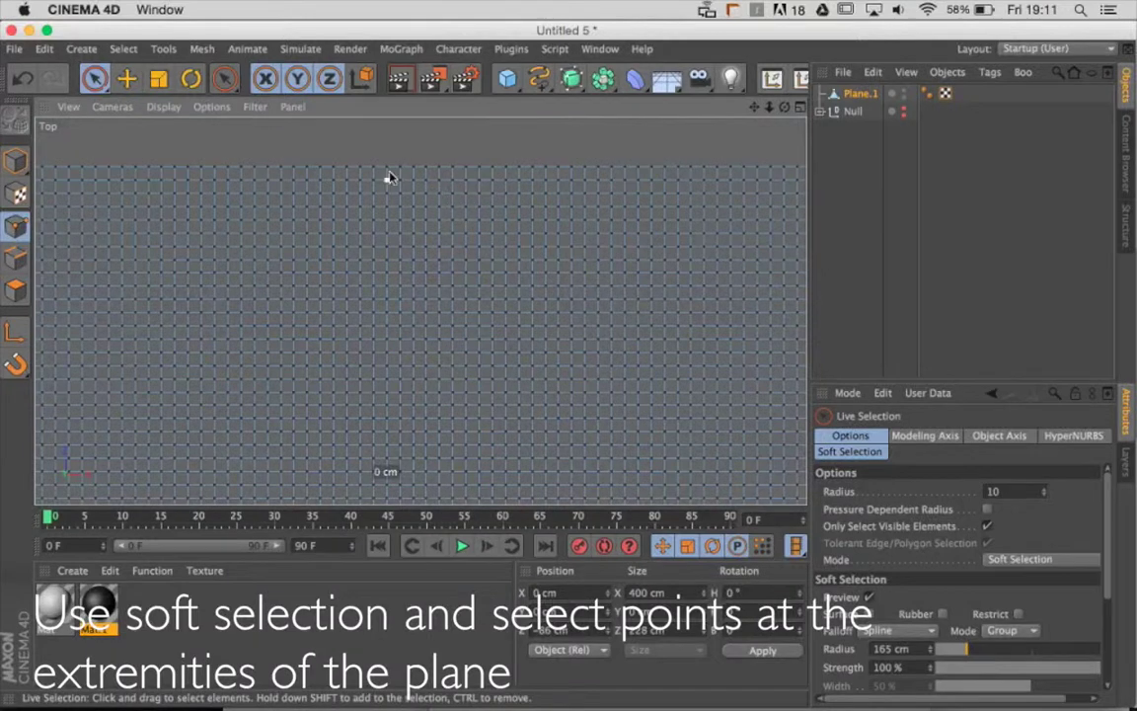
pyautogui.scroll(-3, 286, 287)
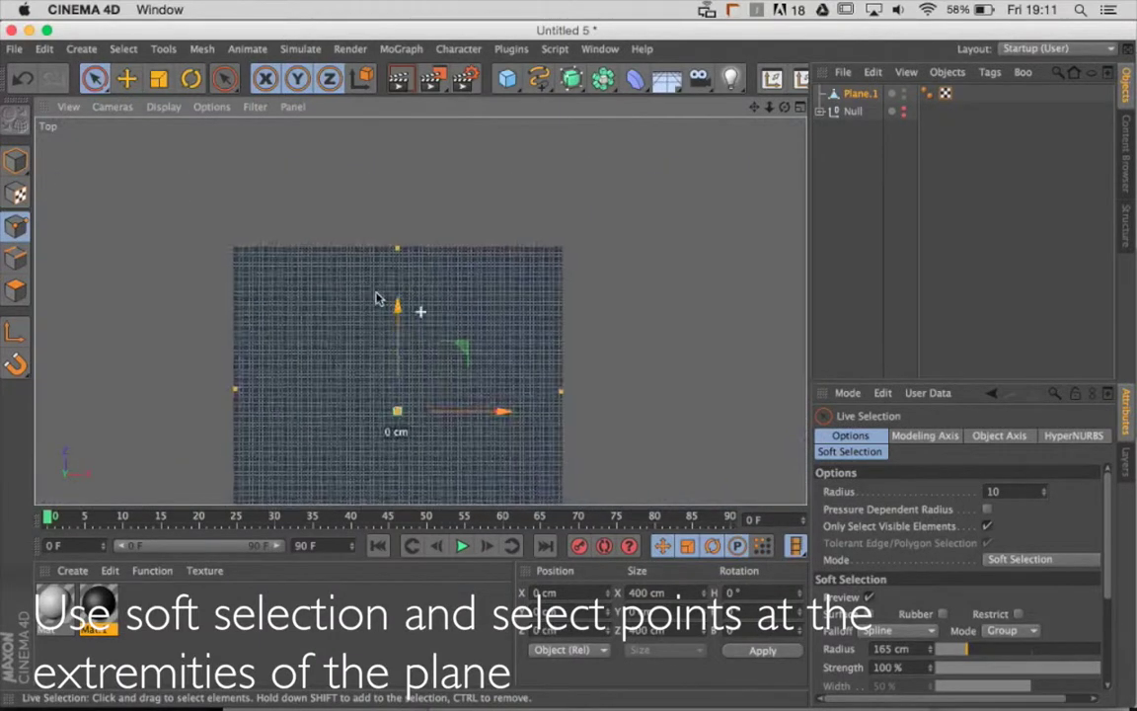
pyautogui.moveTo(380, 299); pyautogui.dragTo(385, 249, button='middle')
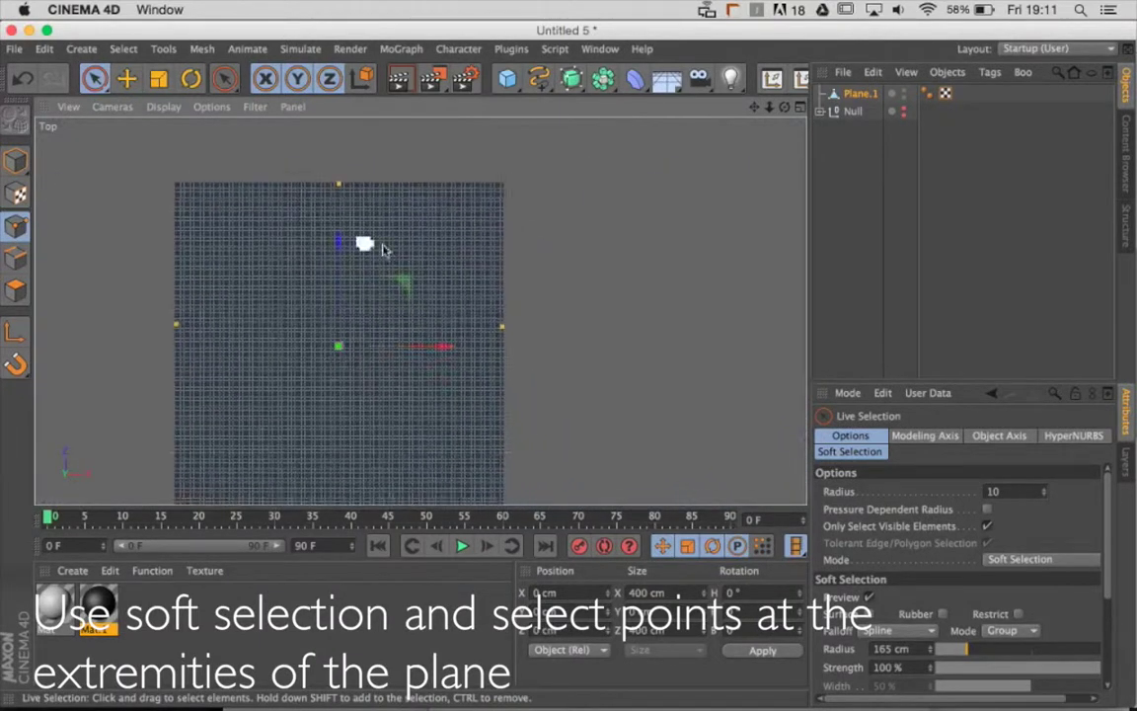
# Step: Set the Move tool's soft selection falloff to Needle
pyautogui.click(130, 79)
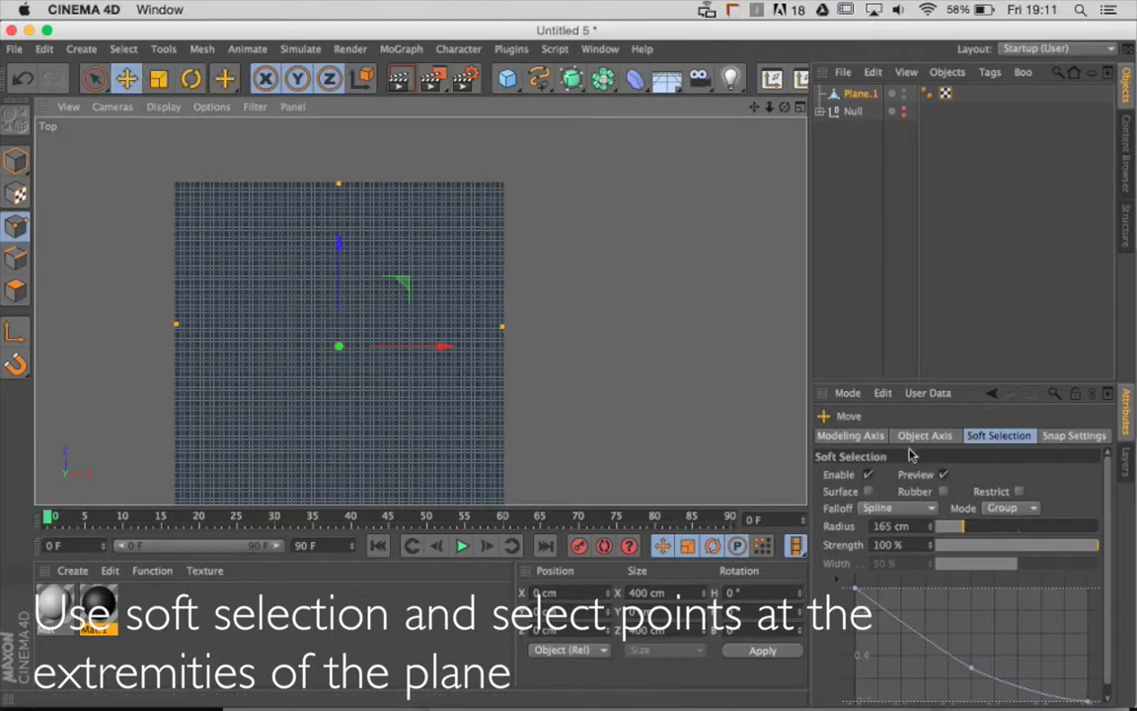
pyautogui.click(898, 509)
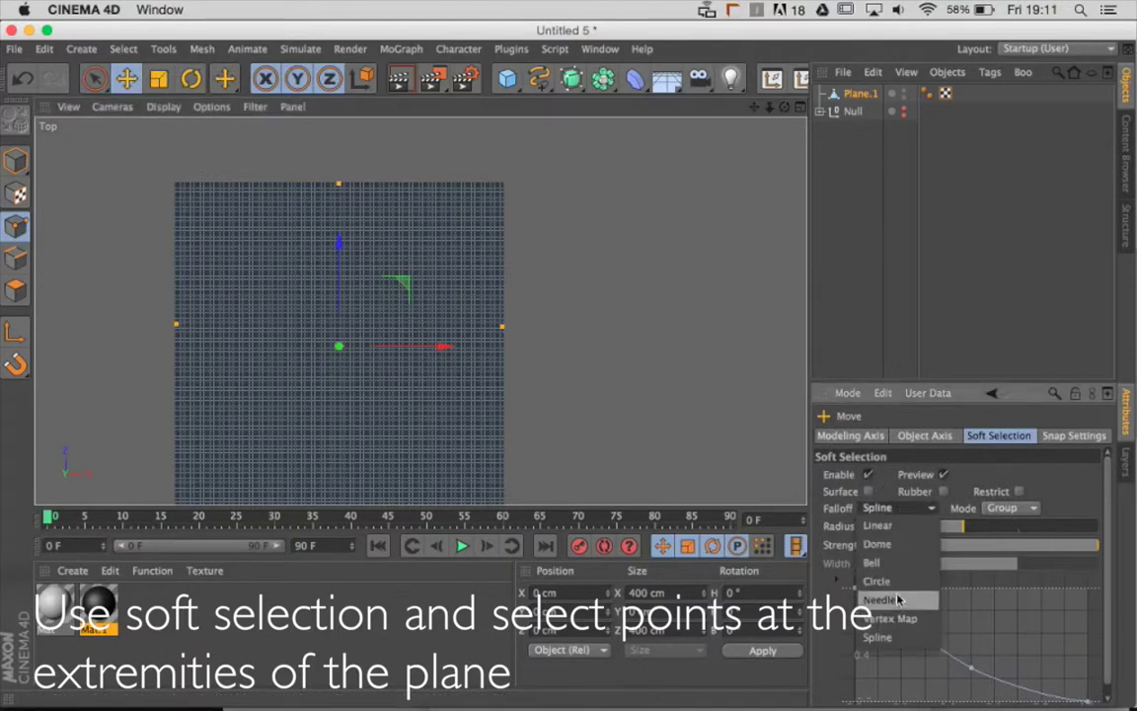
pyautogui.click(895, 604)
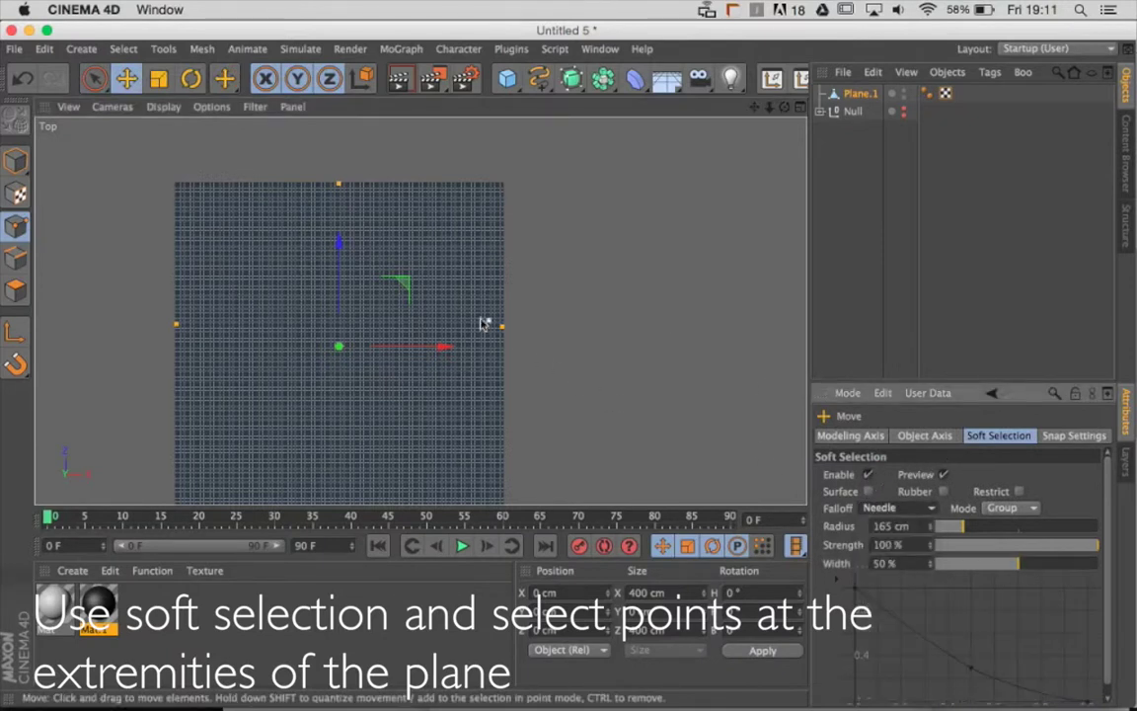
# Step: Show the plane with Gouraud Shading and widen the soft selection radius to 288 cm
pyautogui.moveTo(487, 322); pyautogui.dragTo(561, 307)
pyautogui.click(164, 106)
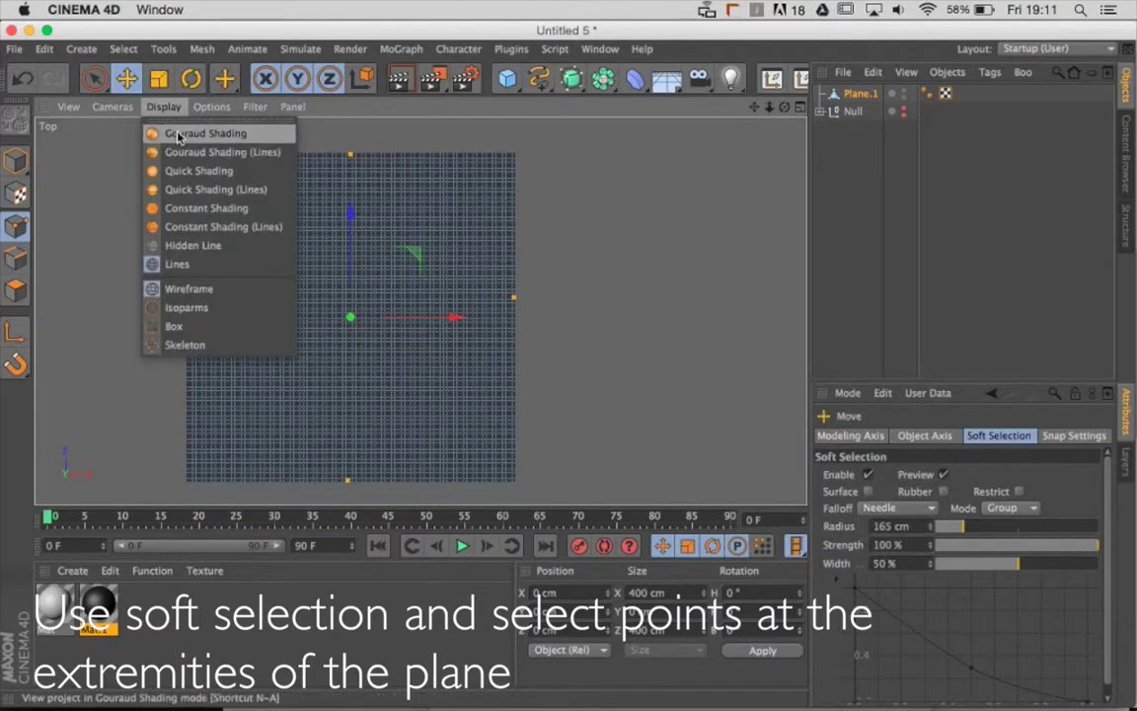
pyautogui.click(177, 136)
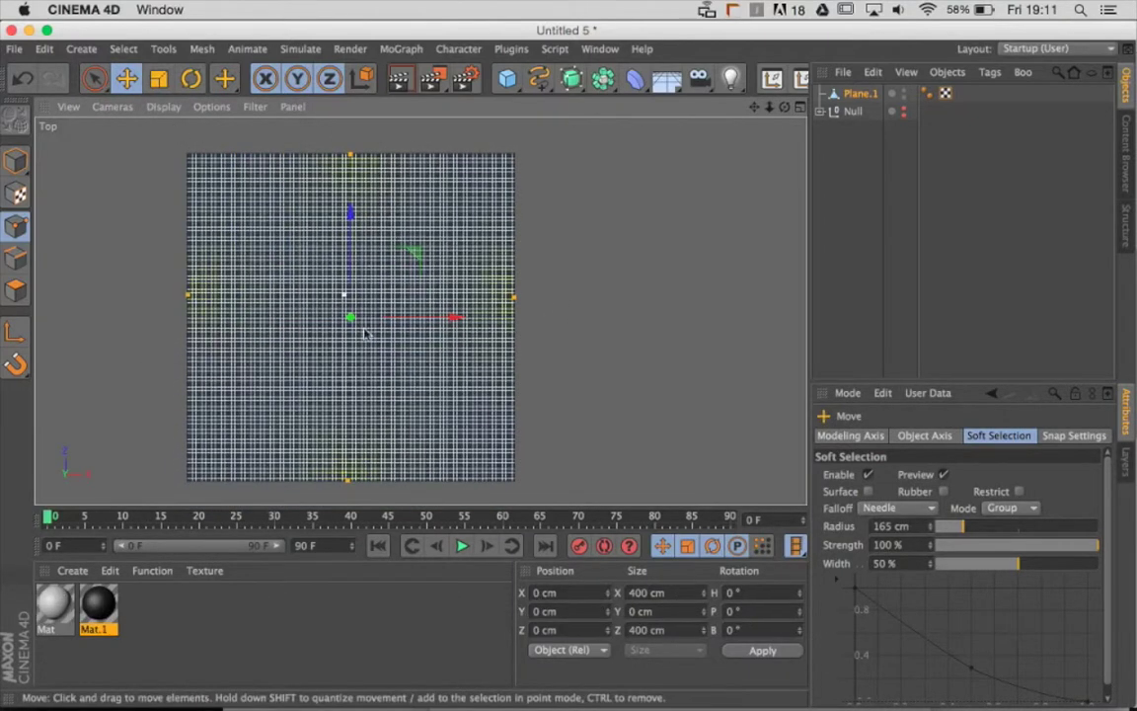
pyautogui.moveTo(523, 363); pyautogui.dragTo(560, 358)
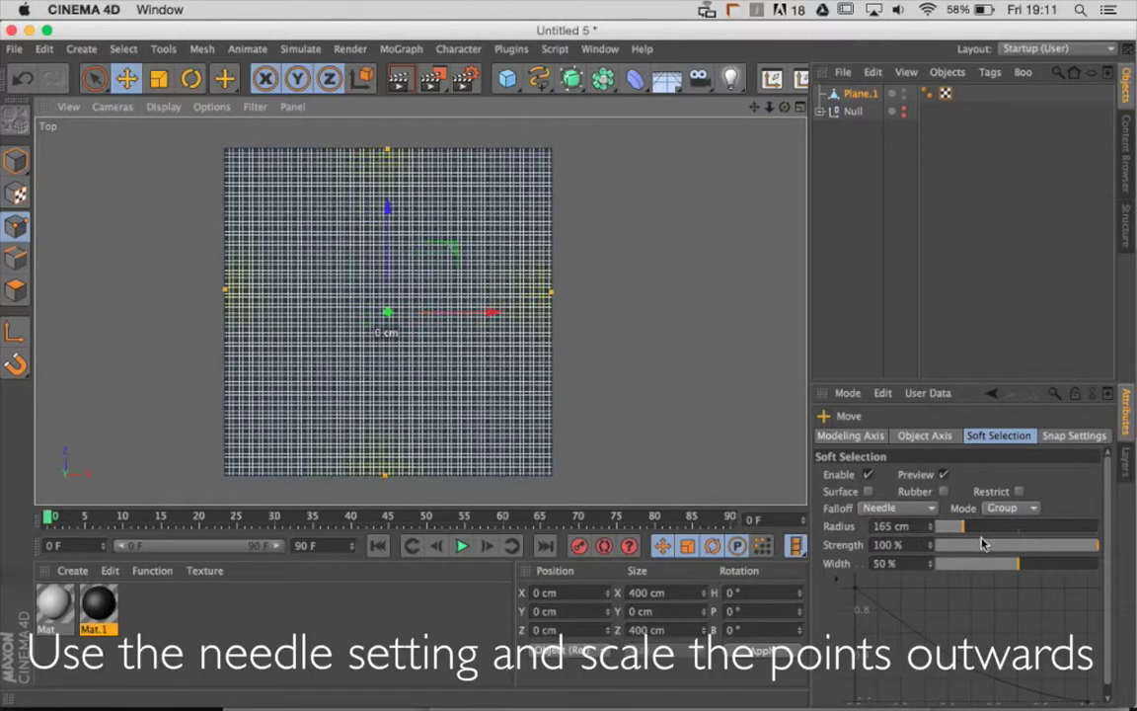
pyautogui.moveTo(960, 527); pyautogui.dragTo(992, 534)
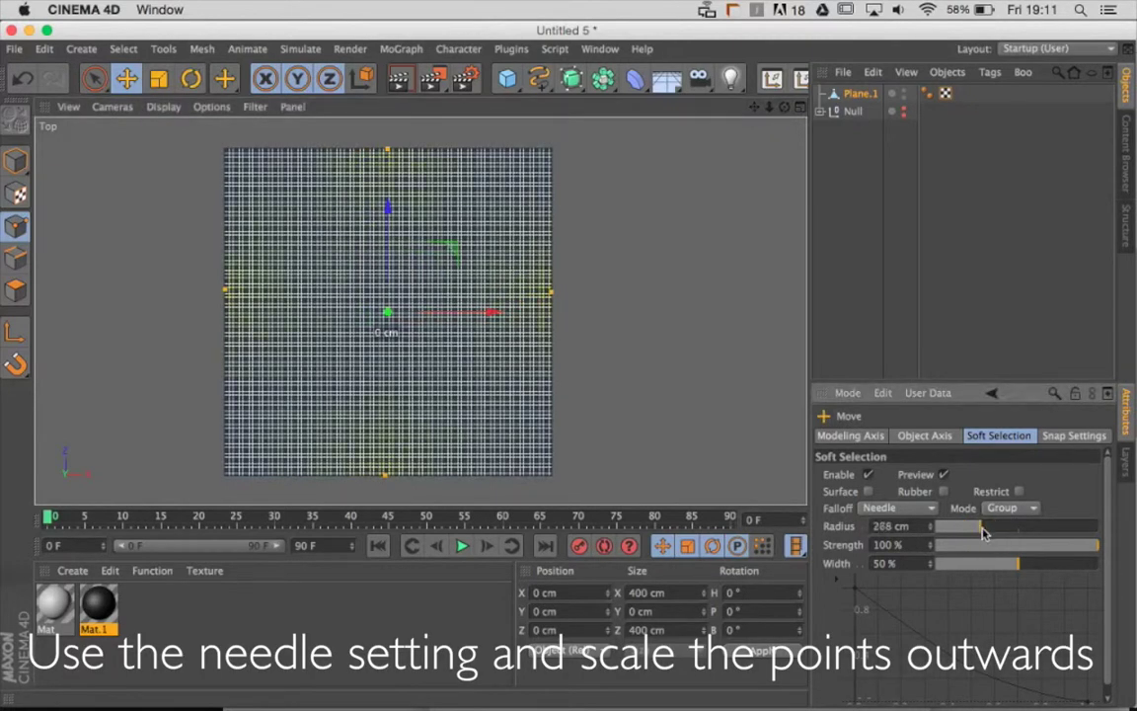
pyautogui.press('t')
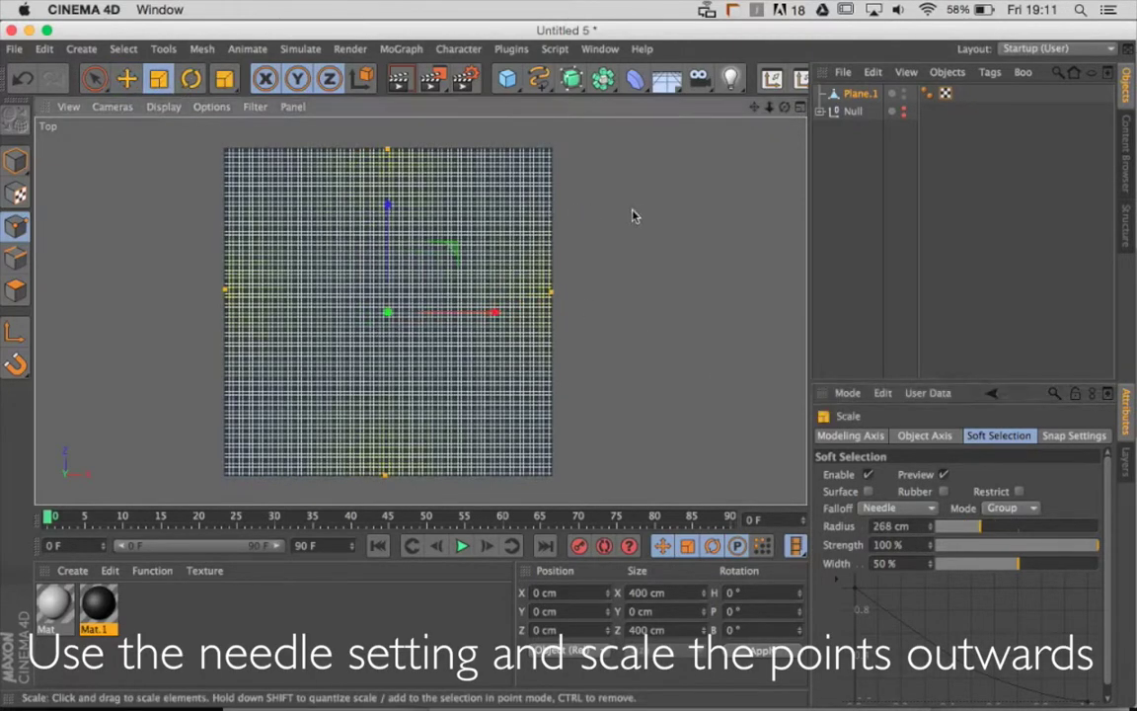
# Step: Scale the edge points outward into a star-shaped outline with sharp spikes
pyautogui.moveTo(635, 216); pyautogui.dragTo(723, 191)
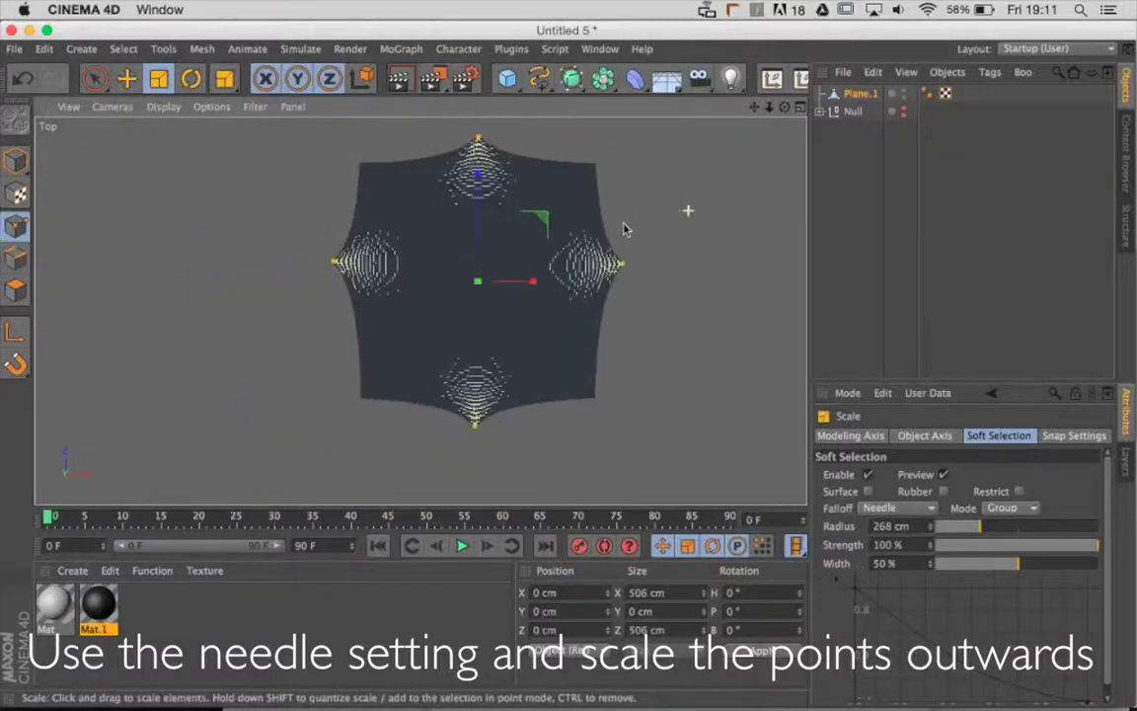
pyautogui.moveTo(644, 218)
pyautogui.mouseDown()
pyautogui.moveTo(619, 244)
pyautogui.moveTo(760, 191)
pyautogui.mouseUp()
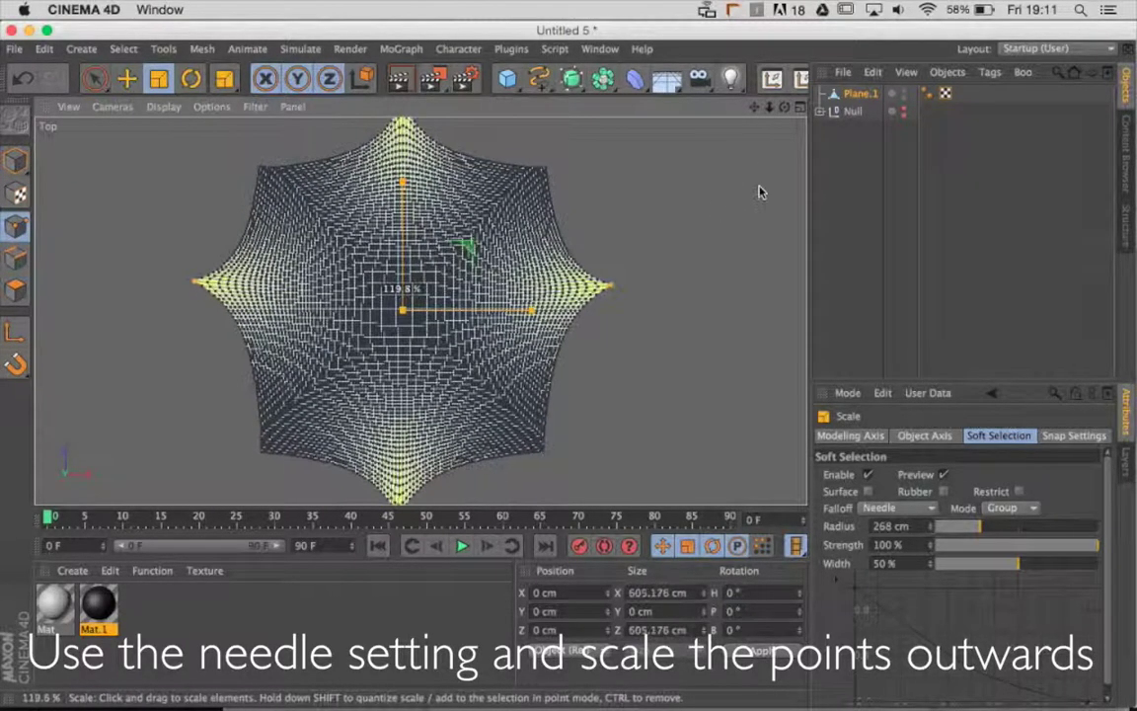
pyautogui.moveTo(696, 246); pyautogui.dragTo(761, 208)
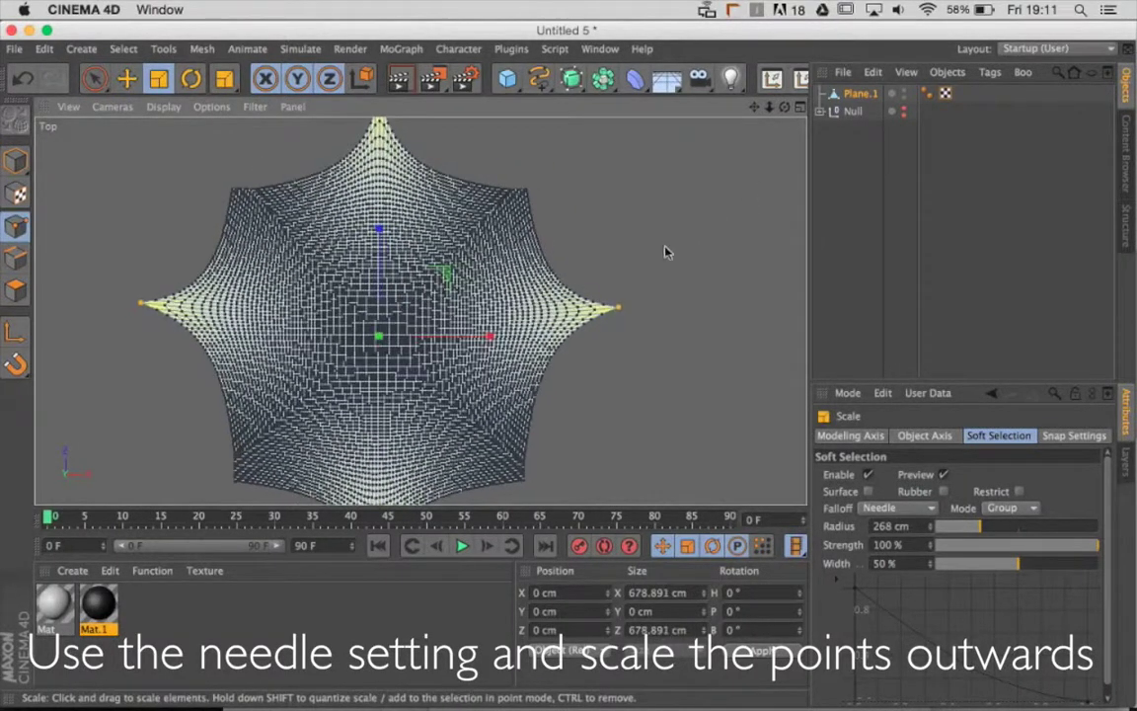
pyautogui.moveTo(665, 252)
pyautogui.mouseDown()
pyautogui.moveTo(642, 234)
pyautogui.moveTo(651, 246)
pyautogui.moveTo(619, 236)
pyautogui.mouseUp()
# Step: Select a spike's corner point, then the lower-left corner point of the star mesh
pyautogui.scroll(3, 622, 231)
pyautogui.scroll(2, 647, 219)
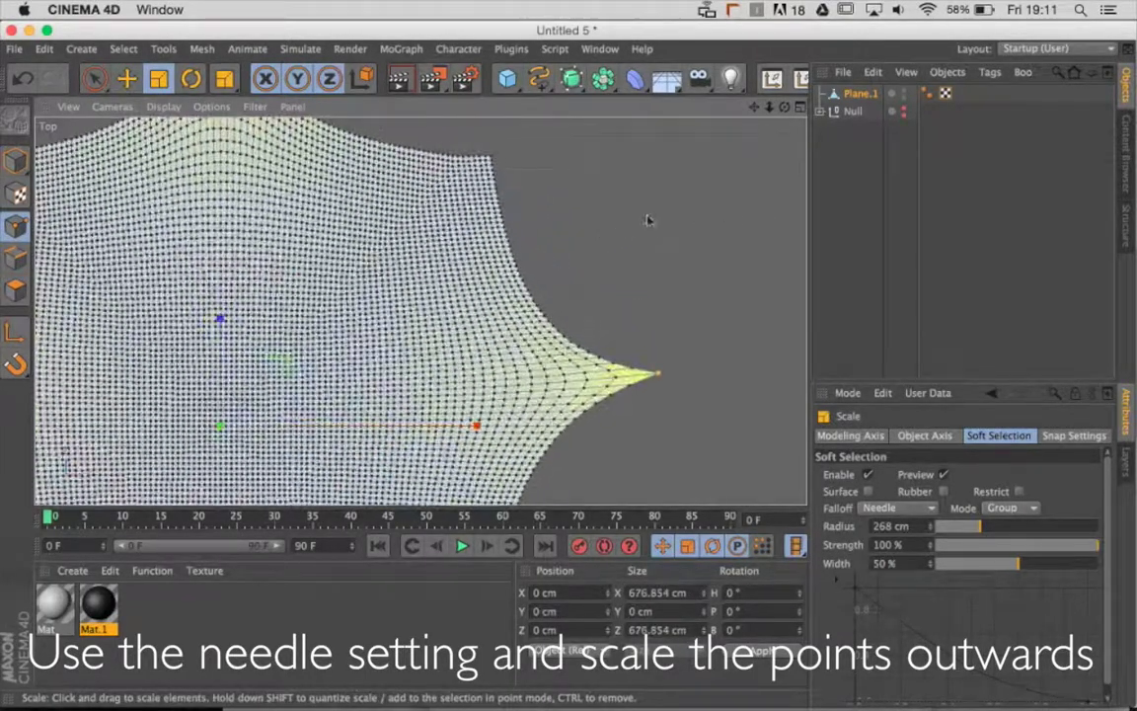
pyautogui.scroll(2, 648, 219)
pyautogui.scroll(1, 623, 275)
pyautogui.click(490, 208)
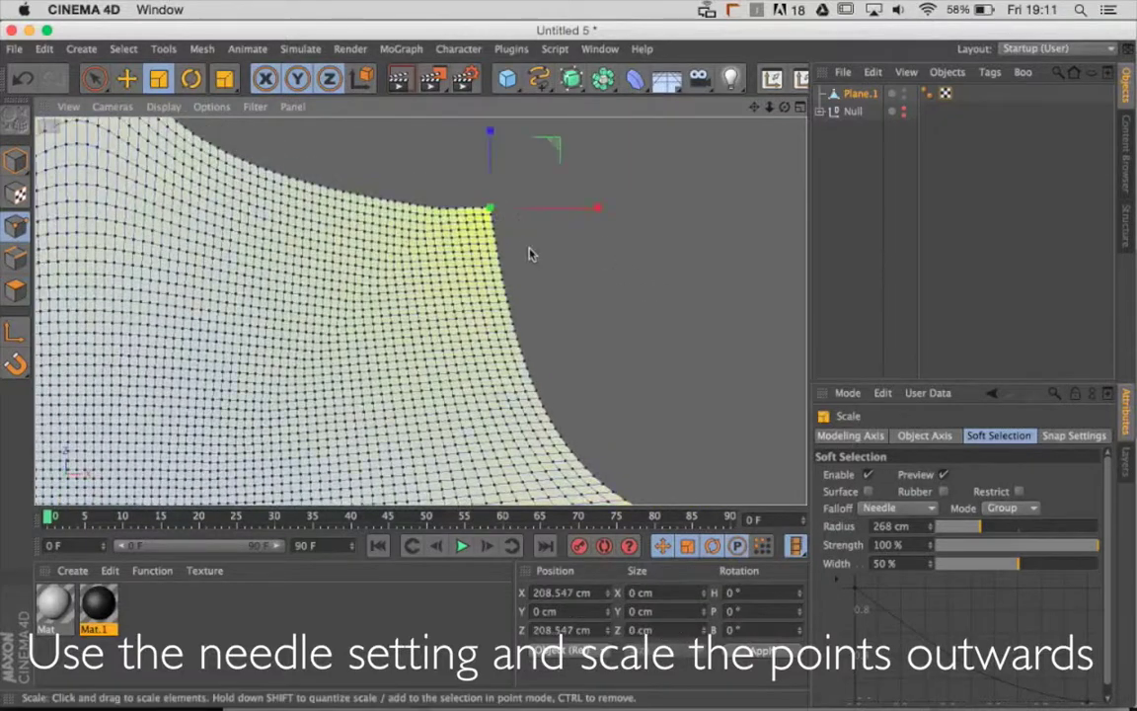
pyautogui.scroll(-4, 541, 314)
pyautogui.keyDown('alt'); pyautogui.moveTo(552, 284); pyautogui.dragTo(469, 215, button='middle'); pyautogui.keyUp('alt')
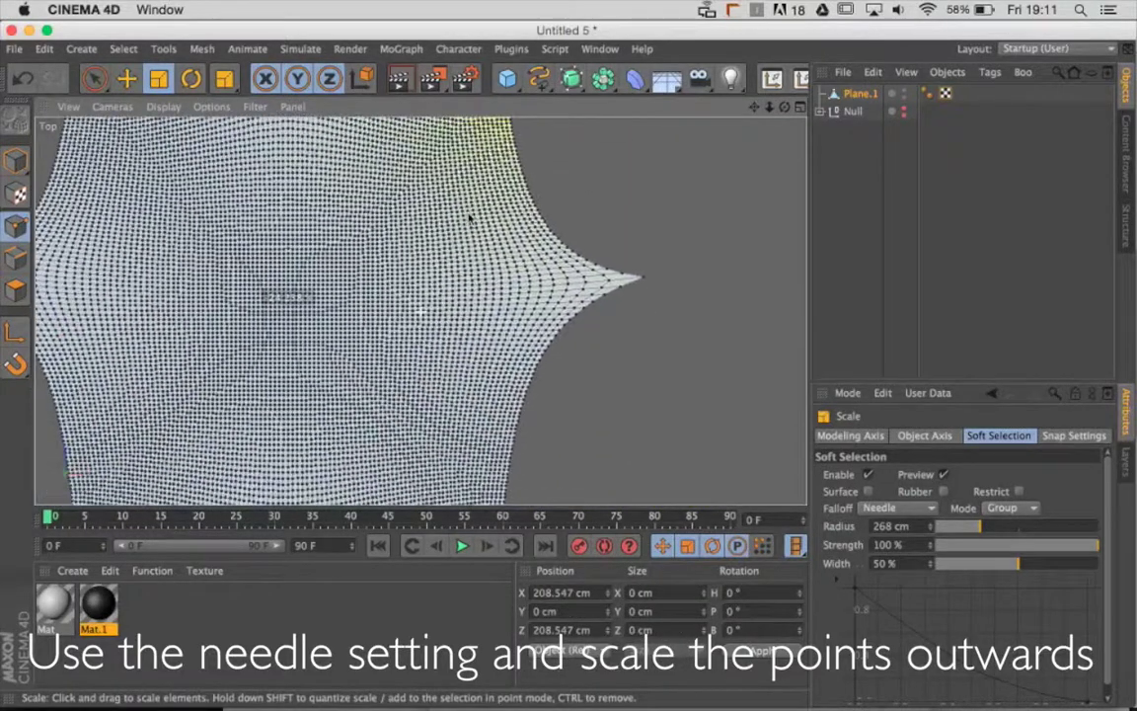
pyautogui.scroll(1, 457, 369)
pyautogui.scroll(2, 424, 280)
pyautogui.scroll(2, 488, 338)
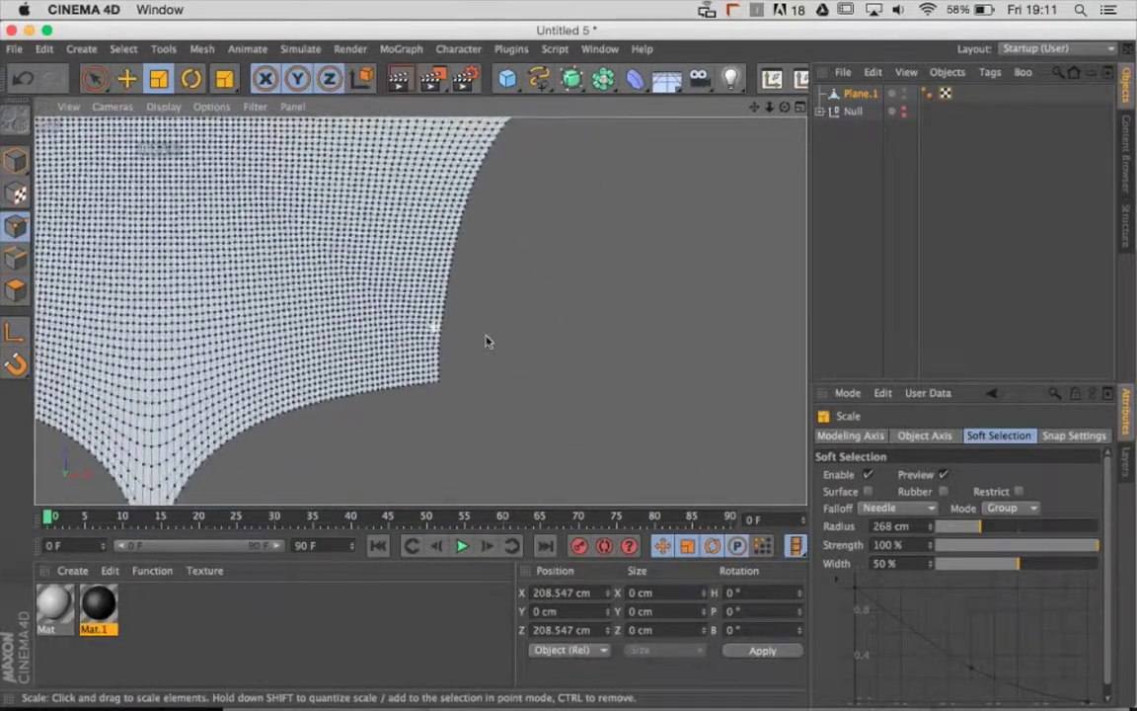
pyautogui.scroll(2, 460, 431)
pyautogui.scroll(-1, 418, 310)
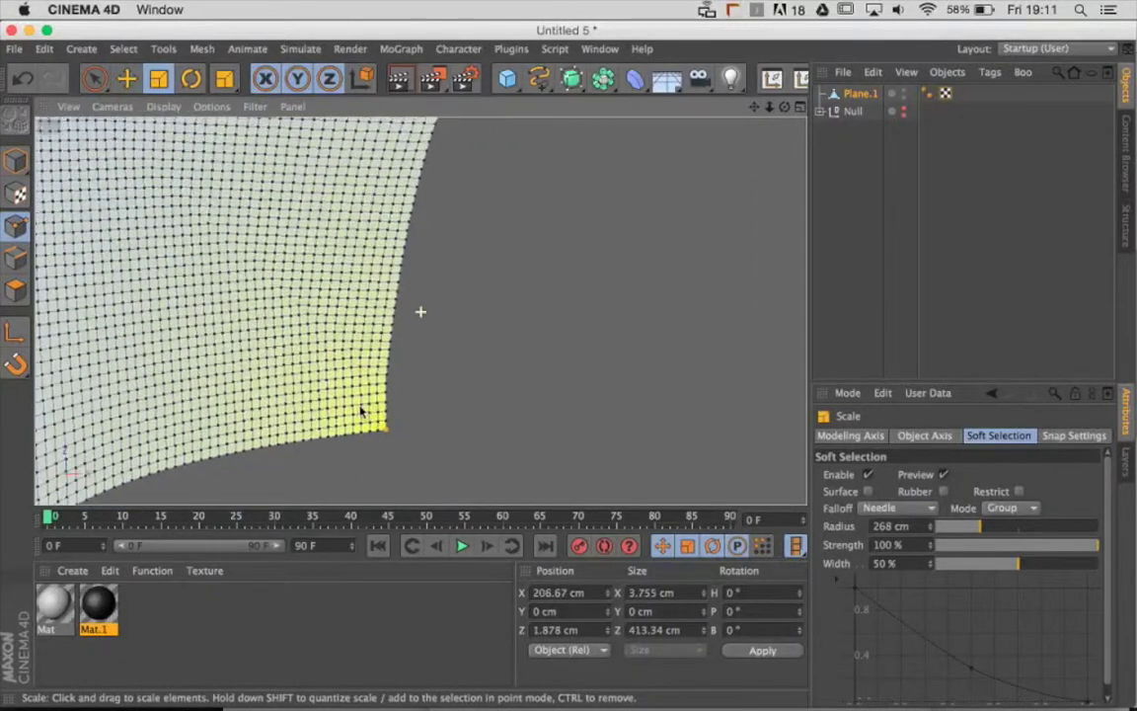
pyautogui.scroll(-1, 436, 381)
pyautogui.scroll(-2, 309, 393)
pyautogui.scroll(-2, 561, 335)
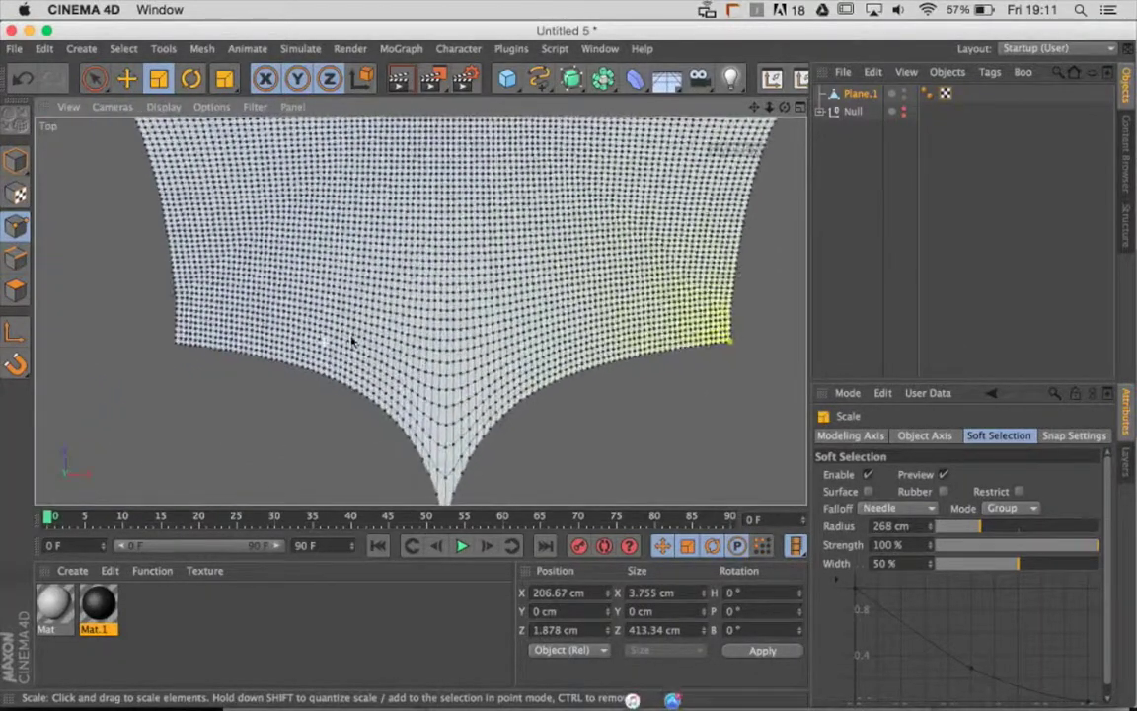
pyautogui.scroll(2, 352, 338)
pyautogui.scroll(1, 416, 323)
pyautogui.scroll(1, 261, 352)
pyautogui.click(249, 342)
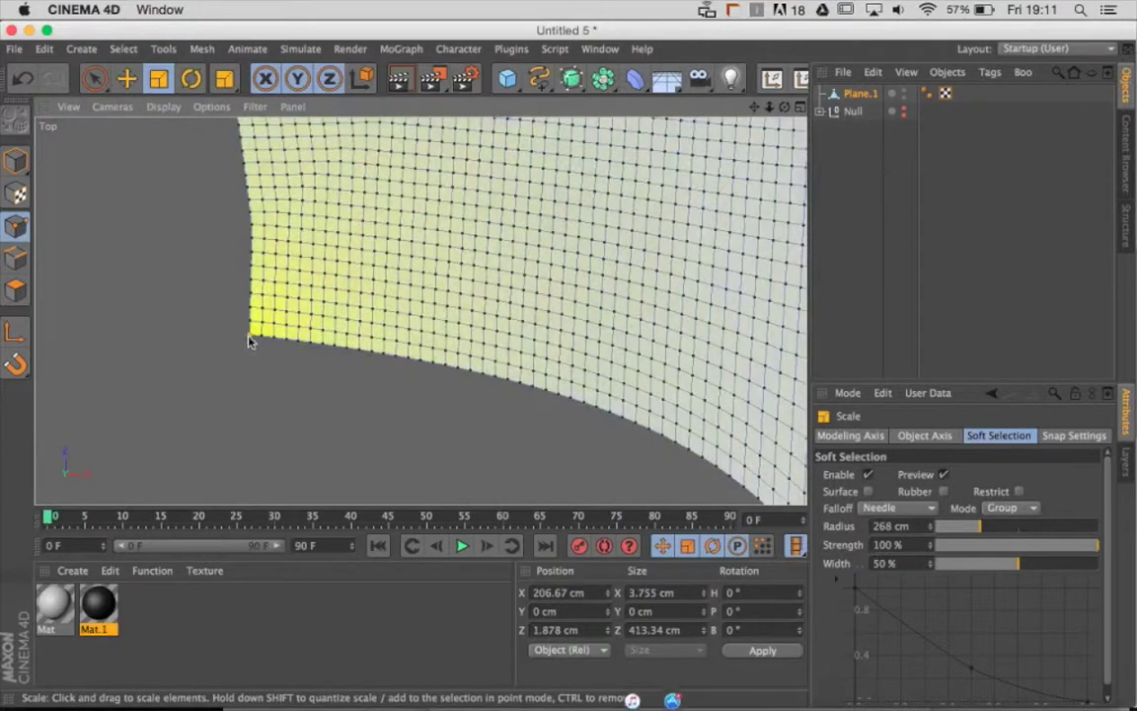
pyautogui.scroll(-2, 283, 335)
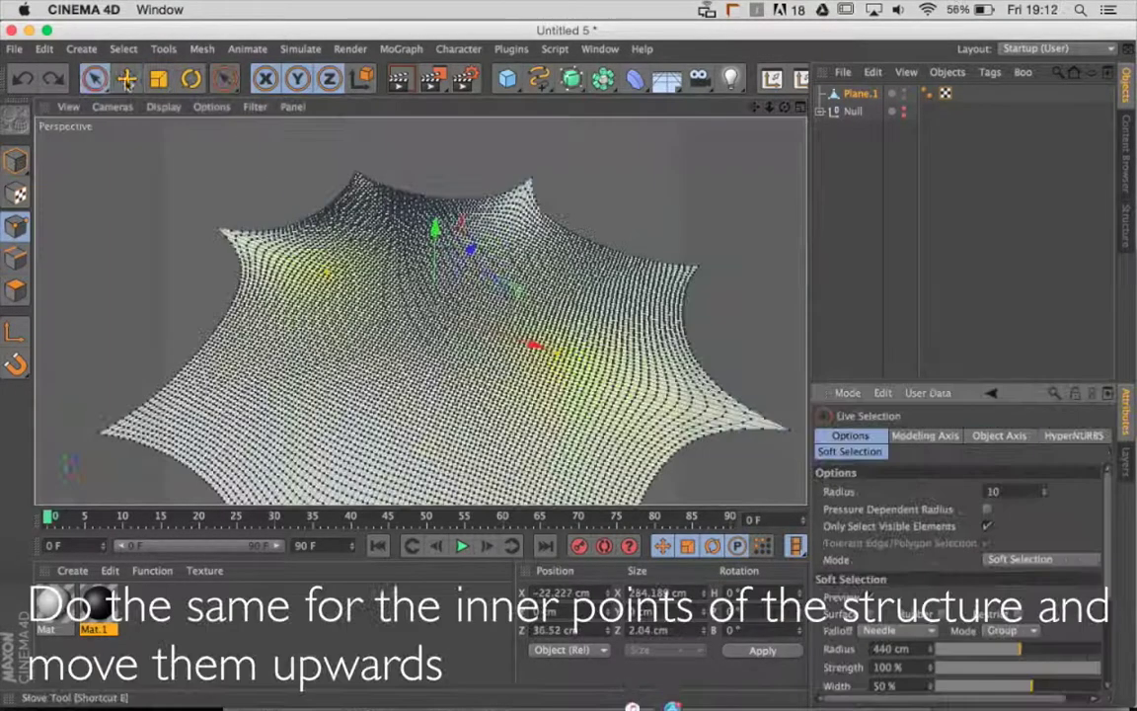
pyautogui.click(126, 78)
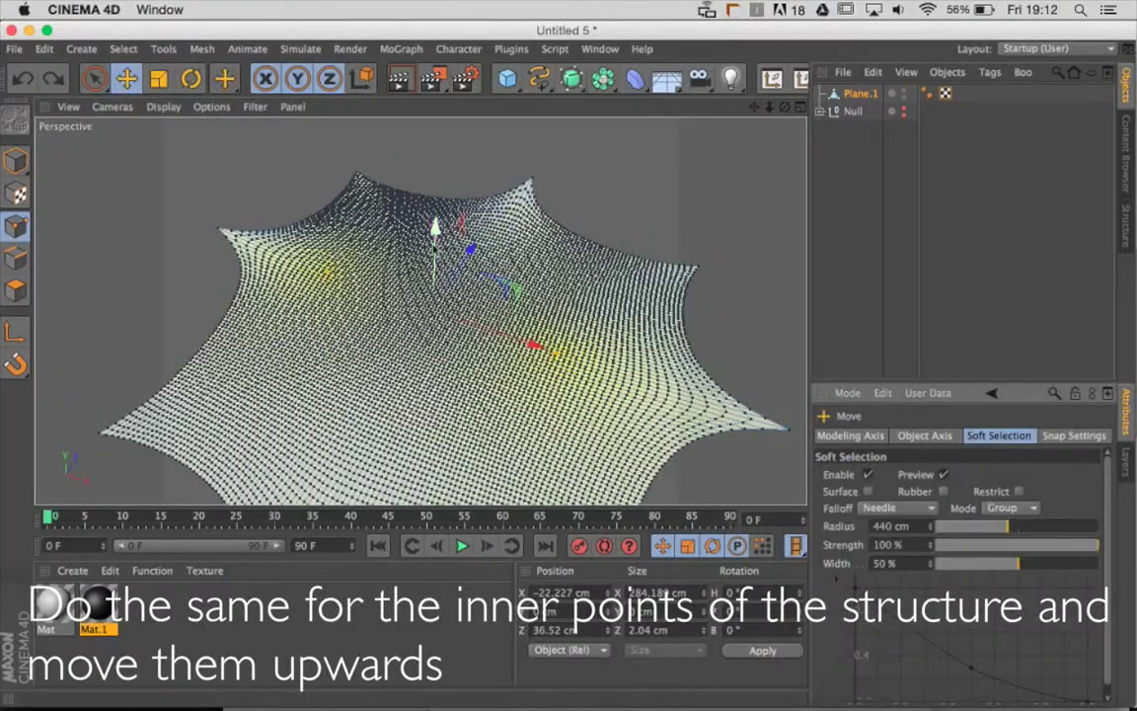
# Step: Lift two soft-selected inner points upward into the first tent peaks
pyautogui.moveTo(435, 229)
pyautogui.mouseDown()
pyautogui.moveTo(426, 114)
pyautogui.moveTo(545, 185)
pyautogui.moveTo(384, 268)
pyautogui.mouseUp()
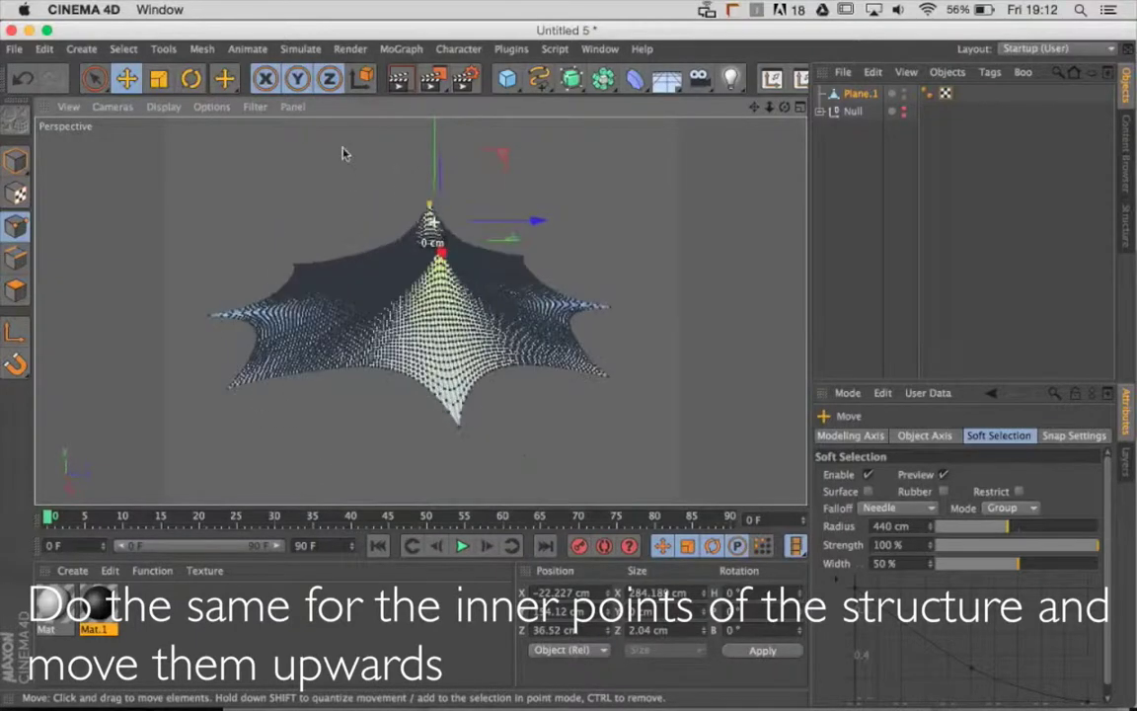
pyautogui.keyDown('alt'); pyautogui.moveTo(412, 239); pyautogui.dragTo(293, 392); pyautogui.keyUp('alt')
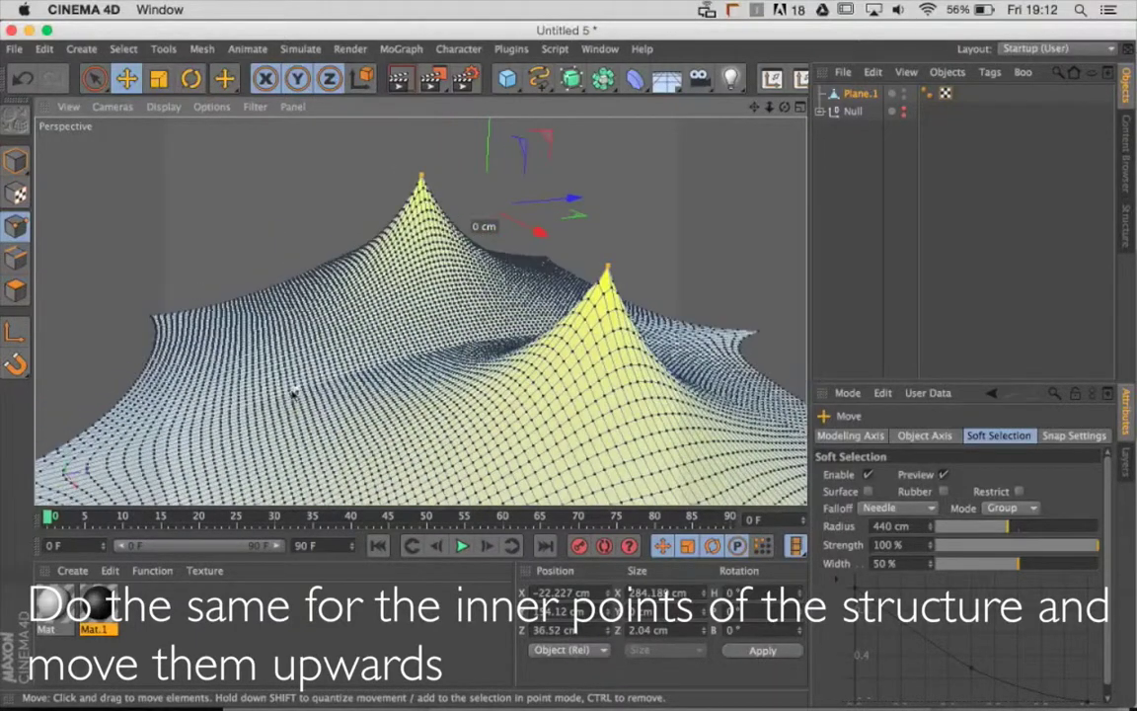
pyautogui.click(268, 406)
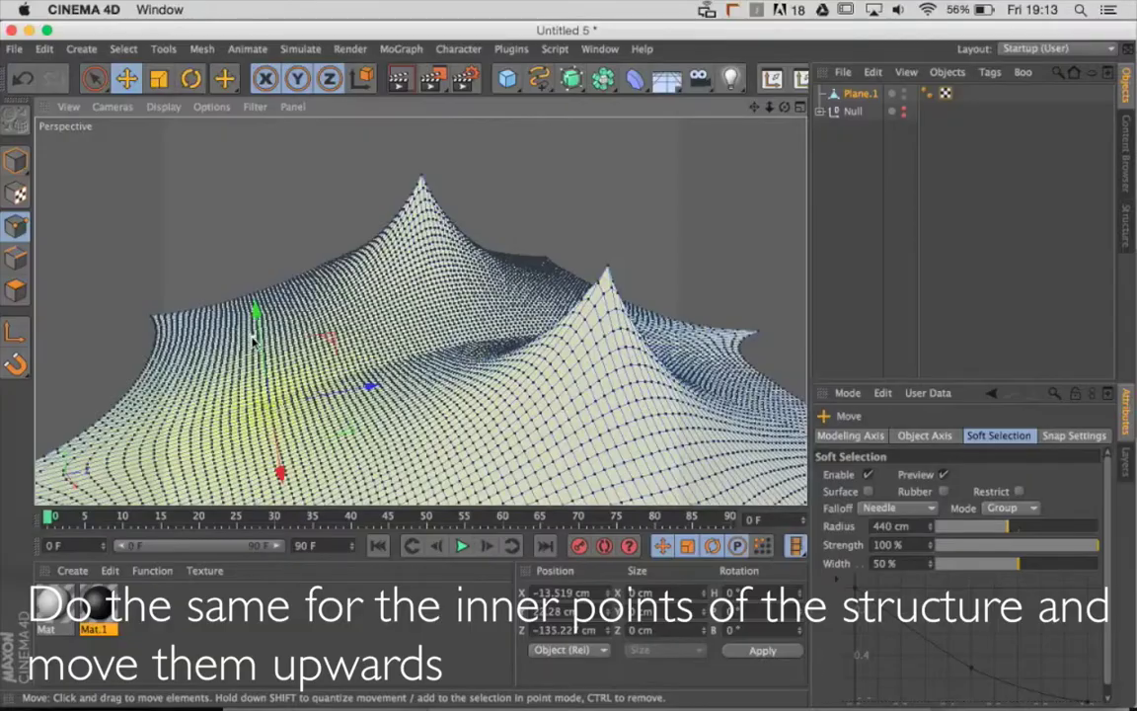
pyautogui.moveTo(283, 358)
pyautogui.keyDown('alt'); pyautogui.mouseDown()
pyautogui.moveTo(252, 320)
pyautogui.moveTo(235, 216)
pyautogui.moveTo(552, 195)
pyautogui.moveTo(290, 338)
pyautogui.moveTo(323, 381)
pyautogui.moveTo(395, 337)
pyautogui.moveTo(350, 263)
pyautogui.moveTo(451, 258)
pyautogui.mouseUp(); pyautogui.keyUp('alt')
# Step: Pull further mesh points upward into additional peaks, orbiting to check the canopy
pyautogui.click(541, 331)
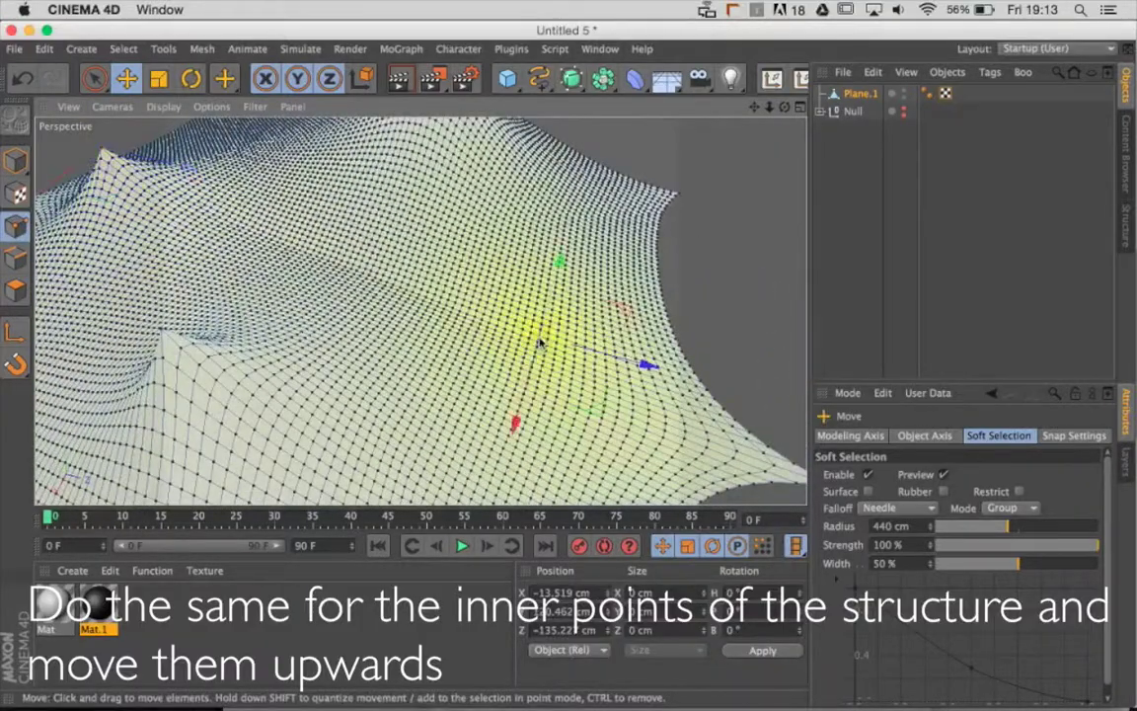
pyautogui.moveTo(543, 326)
pyautogui.mouseDown()
pyautogui.moveTo(587, 123)
pyautogui.moveTo(529, 208)
pyautogui.moveTo(436, 213)
pyautogui.moveTo(604, 347)
pyautogui.moveTo(569, 380)
pyautogui.moveTo(498, 326)
pyautogui.mouseUp()
pyautogui.scroll(-3, 587, 123)
pyautogui.scroll(-3, 582, 134)
pyautogui.scroll(-2, 581, 143)
pyautogui.click(439, 346)
pyautogui.moveTo(421, 363)
pyautogui.keyDown('alt'); pyautogui.mouseDown()
pyautogui.moveTo(363, 361)
pyautogui.moveTo(546, 379)
pyautogui.mouseUp(); pyautogui.keyUp('alt')
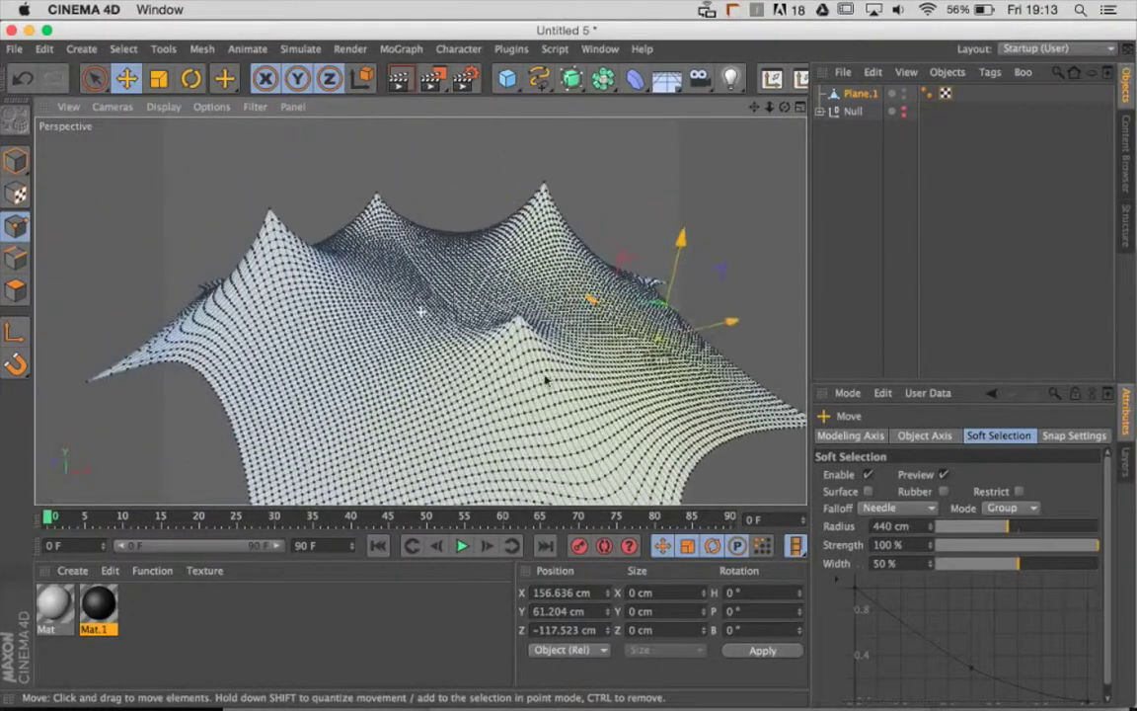
pyautogui.click(354, 442)
pyautogui.moveTo(348, 444)
pyautogui.keyDown('alt'); pyautogui.mouseDown()
pyautogui.moveTo(464, 436)
pyautogui.moveTo(381, 413)
pyautogui.moveTo(431, 381)
pyautogui.moveTo(321, 370)
pyautogui.moveTo(456, 428)
pyautogui.moveTo(376, 378)
pyautogui.moveTo(327, 373)
pyautogui.moveTo(396, 406)
pyautogui.moveTo(431, 393)
pyautogui.mouseUp(); pyautogui.keyUp('alt')
pyautogui.click(320, 371)
pyautogui.scroll(-5, 431, 393)
pyautogui.moveTo(470, 355)
pyautogui.keyDown('alt'); pyautogui.mouseDown()
pyautogui.moveTo(490, 367)
pyautogui.moveTo(464, 356)
pyautogui.mouseUp(); pyautogui.keyUp('alt')
pyautogui.scroll(5, 491, 367)
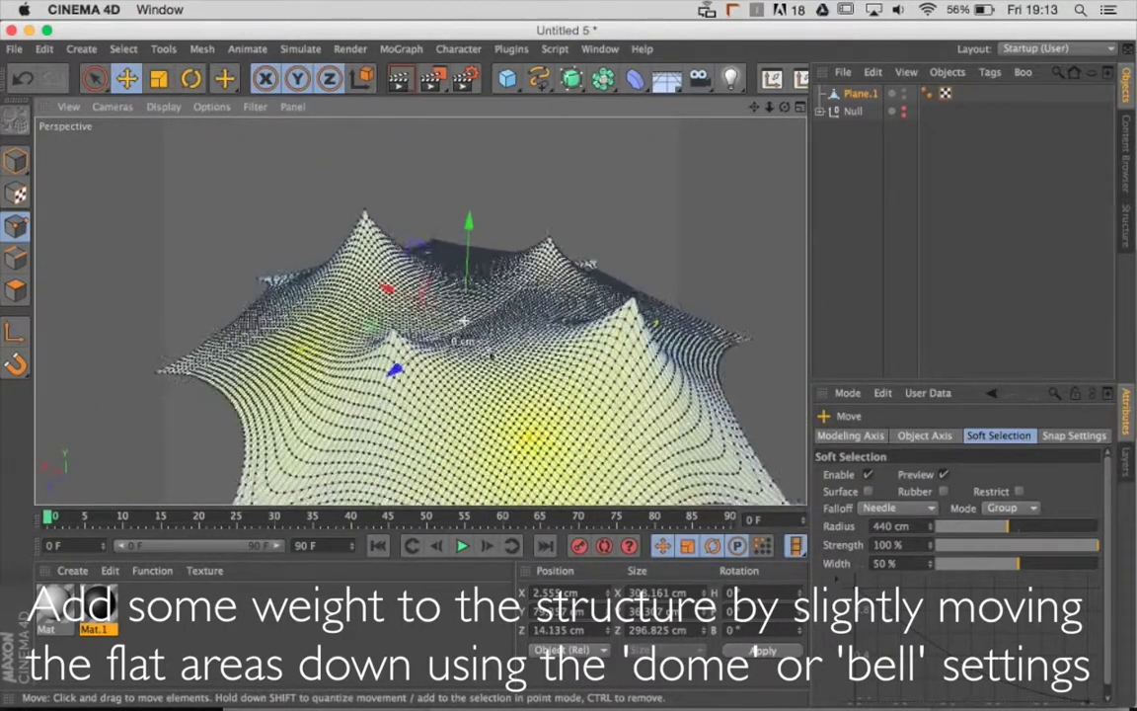
# Step: Switch the soft selection falloff to Dome with a smaller radius
pyautogui.click(915, 511)
pyautogui.click(910, 547)
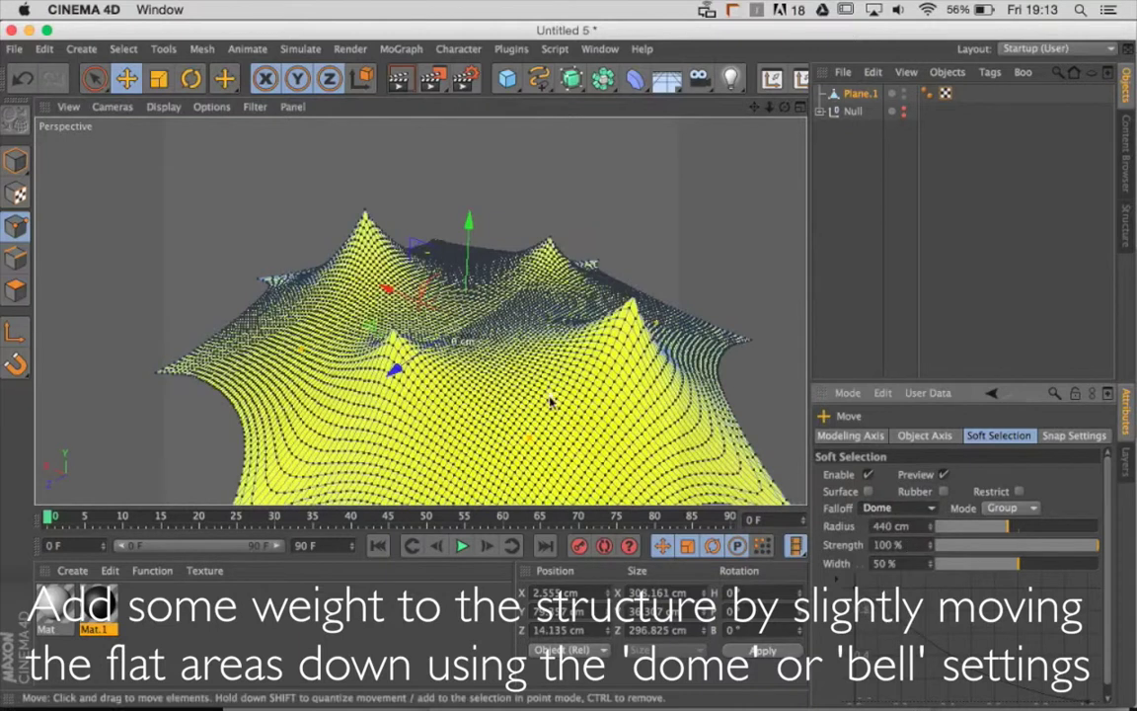
pyautogui.moveTo(960, 528); pyautogui.dragTo(958, 533)
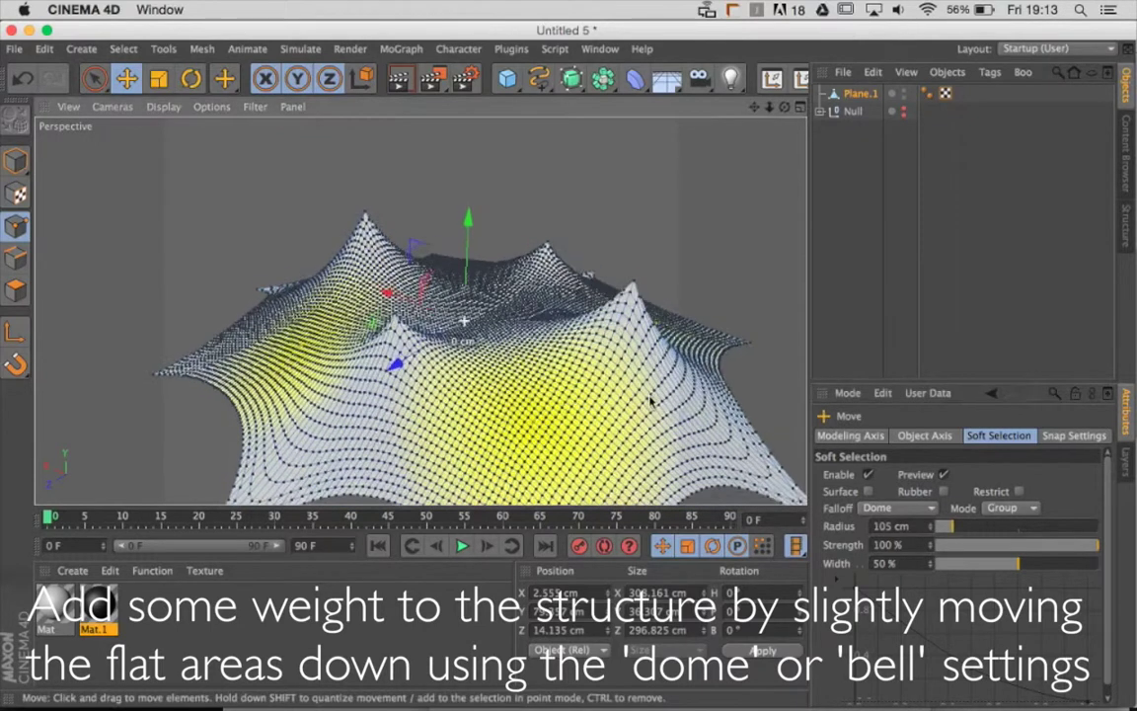
# Step: Lower the flat area between the peaks slightly so the canopy sags
pyautogui.moveTo(654, 394)
pyautogui.keyDown('alt'); pyautogui.mouseDown()
pyautogui.moveTo(452, 234)
pyautogui.moveTo(449, 217)
pyautogui.mouseUp(); pyautogui.keyUp('alt')
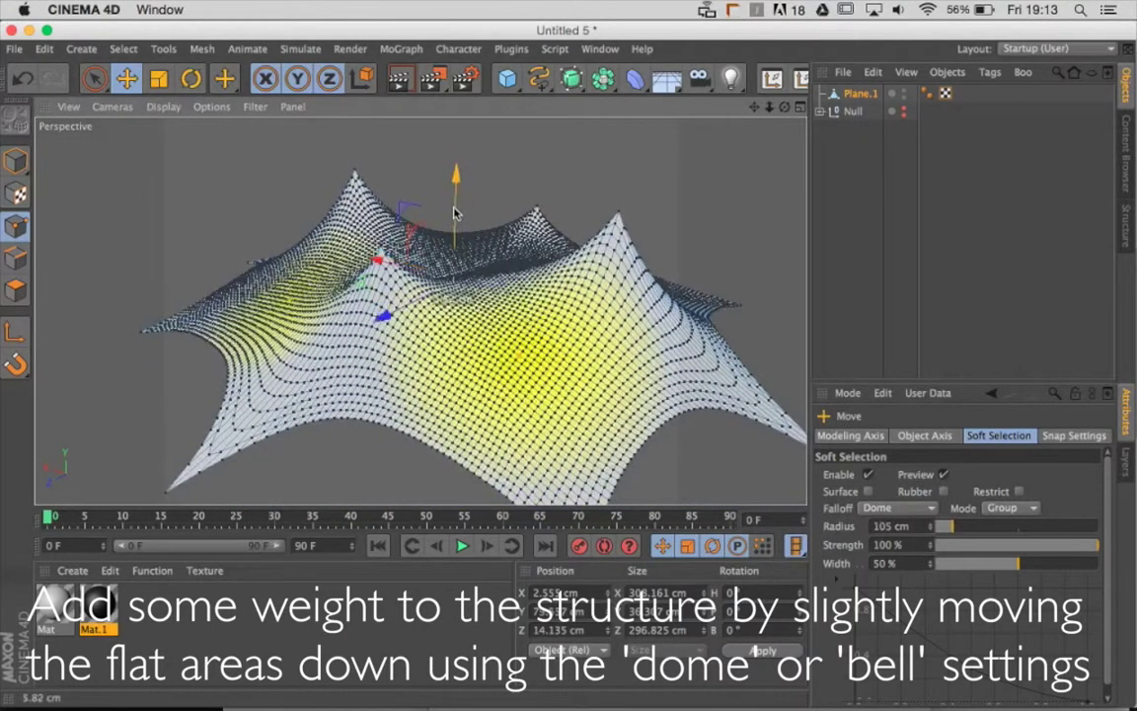
pyautogui.moveTo(410, 161)
pyautogui.keyDown('alt'); pyautogui.mouseDown()
pyautogui.moveTo(508, 130)
pyautogui.moveTo(385, 118)
pyautogui.moveTo(325, 148)
pyautogui.mouseUp(); pyautogui.keyUp('alt')
pyautogui.click(16, 163)
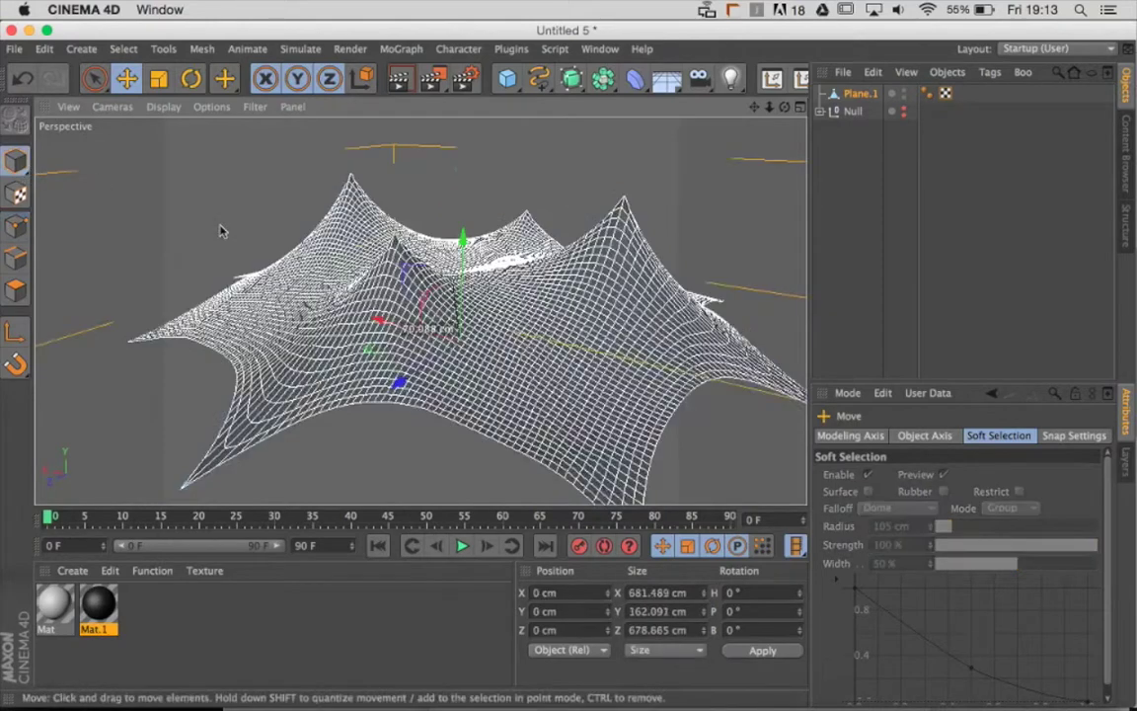
pyautogui.moveTo(224, 231)
pyautogui.keyDown('alt'); pyautogui.mouseDown()
pyautogui.moveTo(363, 271)
pyautogui.moveTo(203, 560)
pyautogui.mouseUp(); pyautogui.keyUp('alt')
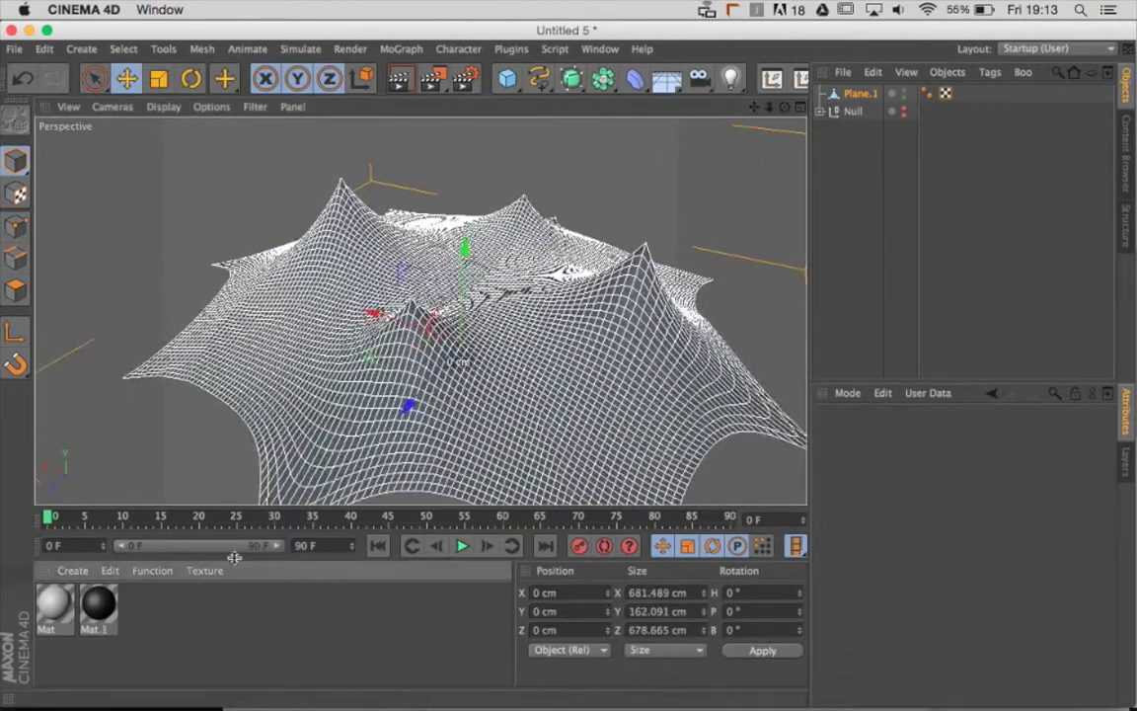
# Step: Select Plane.1 and all of its polygons in Polygon mode
pyautogui.moveTo(297, 360)
pyautogui.keyDown('alt'); pyautogui.mouseDown()
pyautogui.moveTo(242, 405)
pyautogui.moveTo(307, 378)
pyautogui.moveTo(305, 297)
pyautogui.mouseUp(); pyautogui.keyUp('alt')
pyautogui.press('n')
pyautogui.press('a')
pyautogui.keyDown('alt'); pyautogui.moveTo(518, 306); pyautogui.dragTo(437, 264); pyautogui.keyUp('alt')
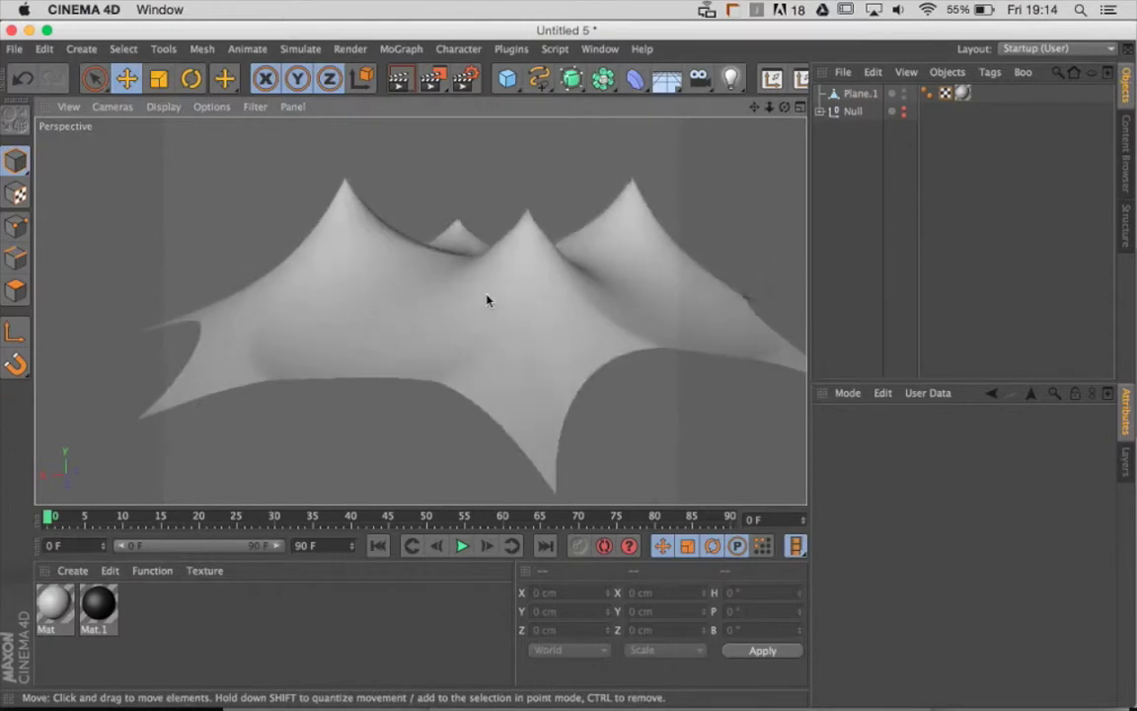
pyautogui.click(437, 263)
pyautogui.click(15, 289)
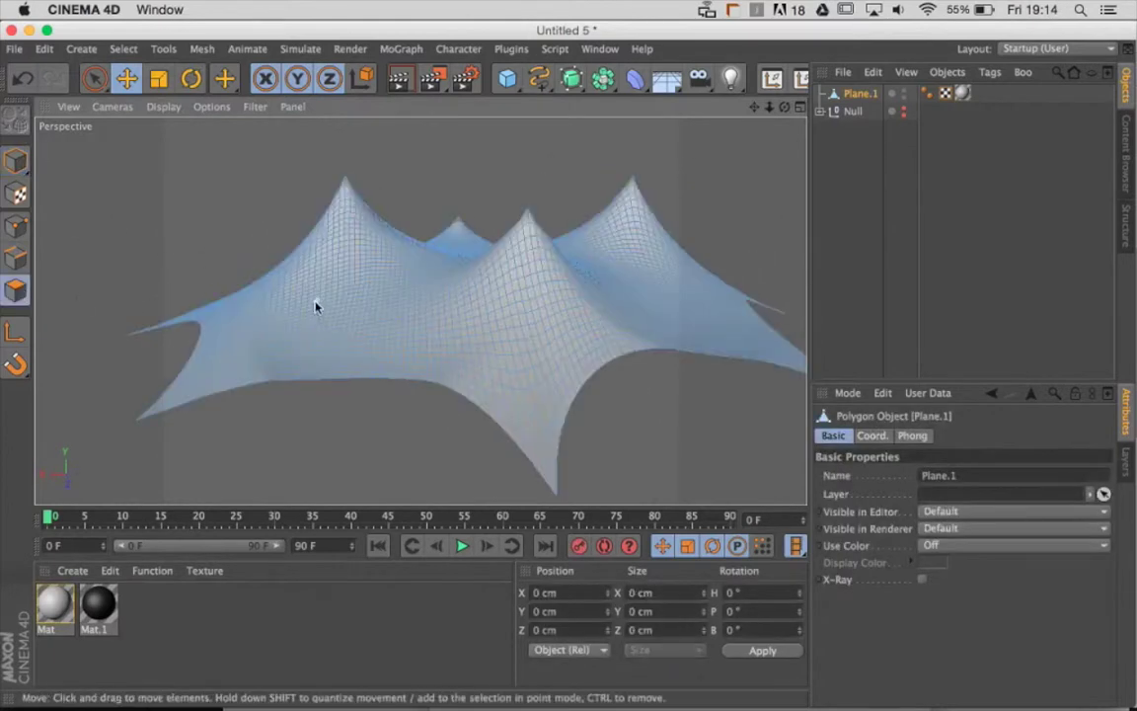
pyautogui.hotkey('ctrl', 'a')
# Step: Extrude all canopy polygons about 0.972 cm with caps, then view it from the top
pyautogui.press('d')
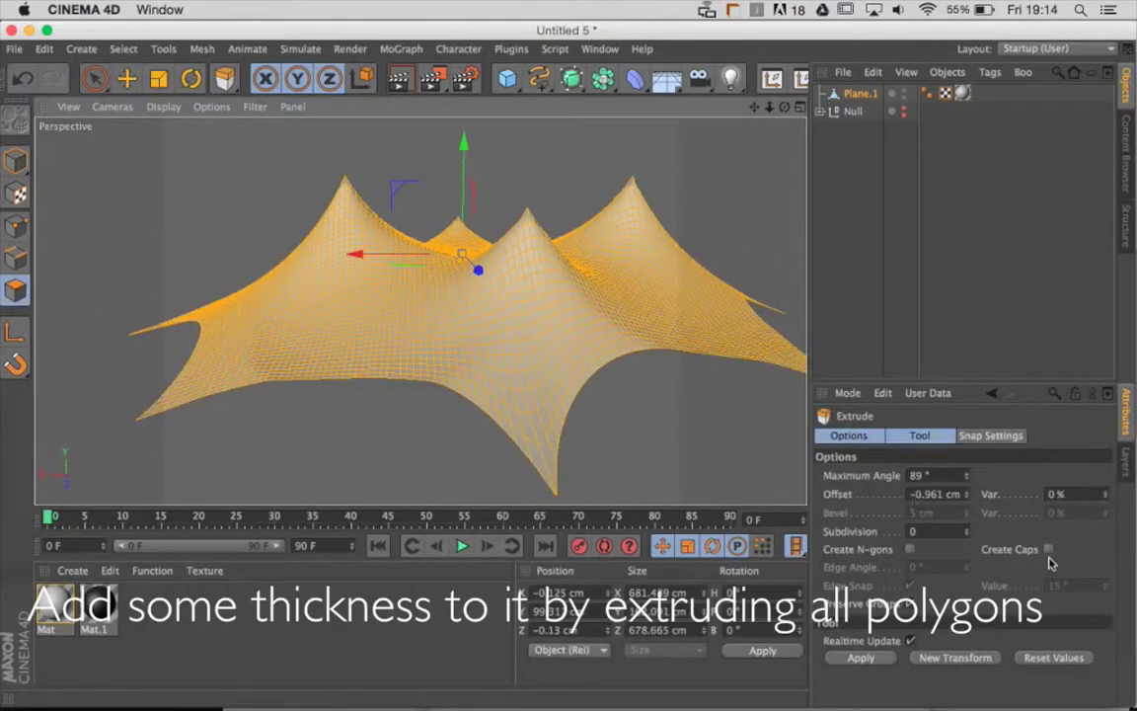
pyautogui.scroll(2, 550, 367)
pyautogui.moveTo(550, 367)
pyautogui.mouseDown()
pyautogui.moveTo(391, 335)
pyautogui.moveTo(405, 332)
pyautogui.moveTo(373, 325)
pyautogui.moveTo(401, 337)
pyautogui.moveTo(352, 303)
pyautogui.moveTo(429, 325)
pyautogui.mouseUp()
pyautogui.scroll(-2, 405, 329)
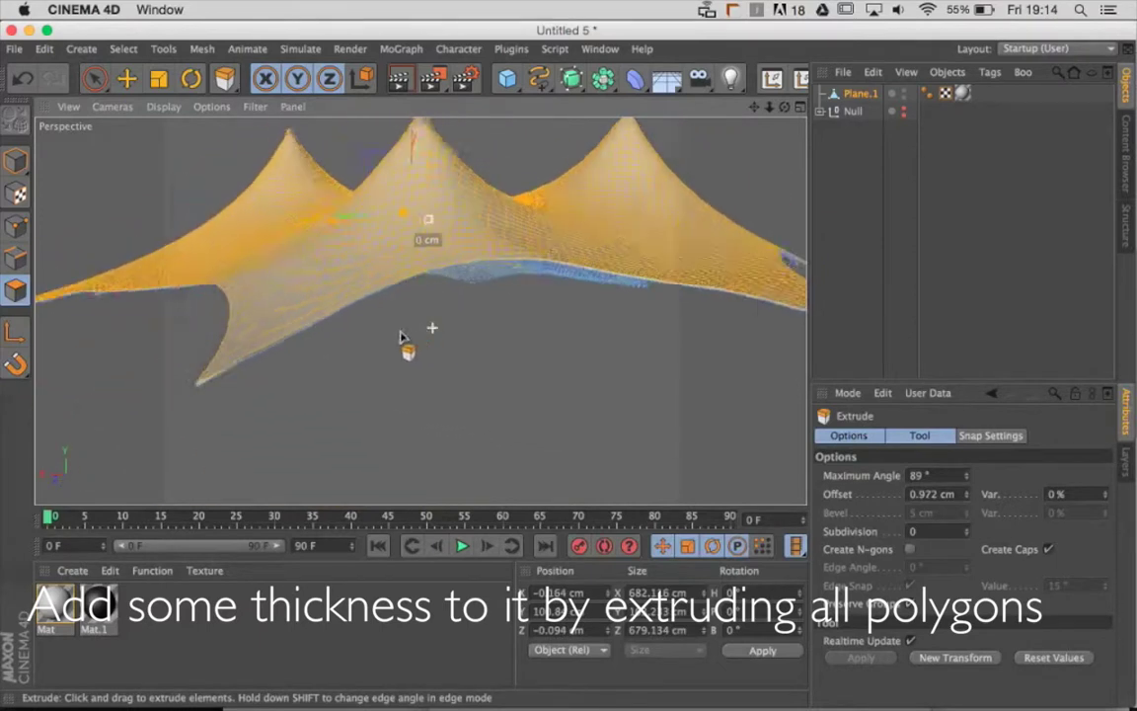
pyautogui.scroll(-2, 401, 337)
pyautogui.click(15, 160)
pyautogui.press('F2')
pyautogui.scroll(1, 358, 265)
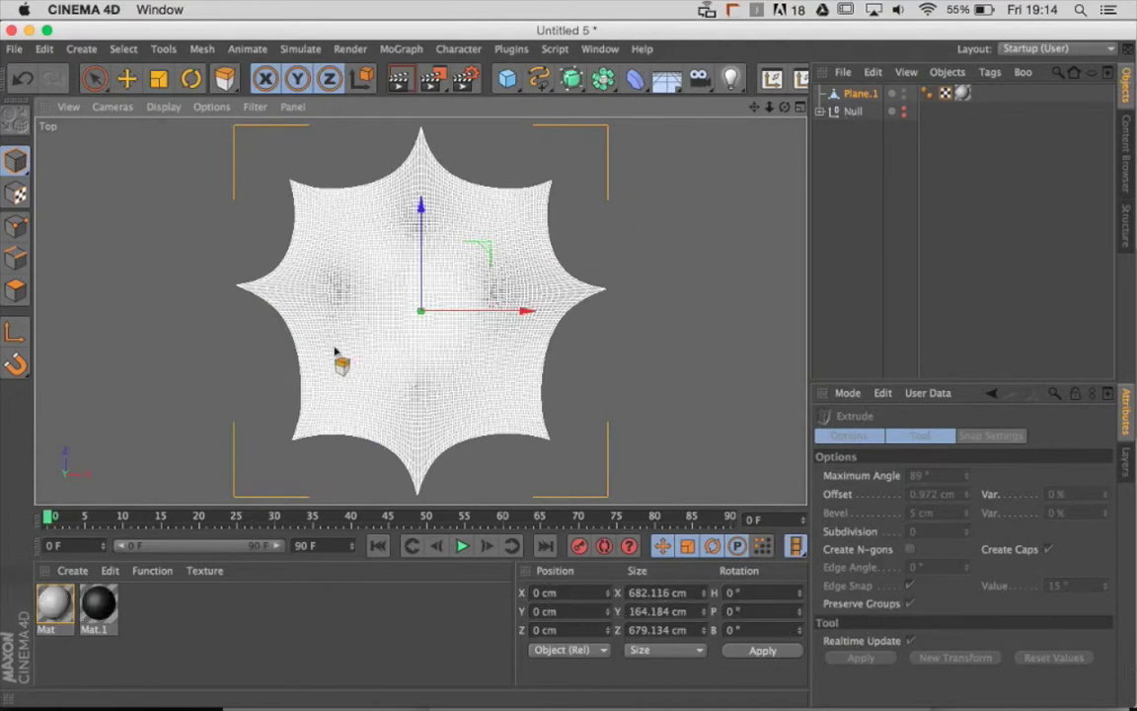
# Step: Select the centre-back support post under the canopy and reposition it slightly
pyautogui.click(846, 113)
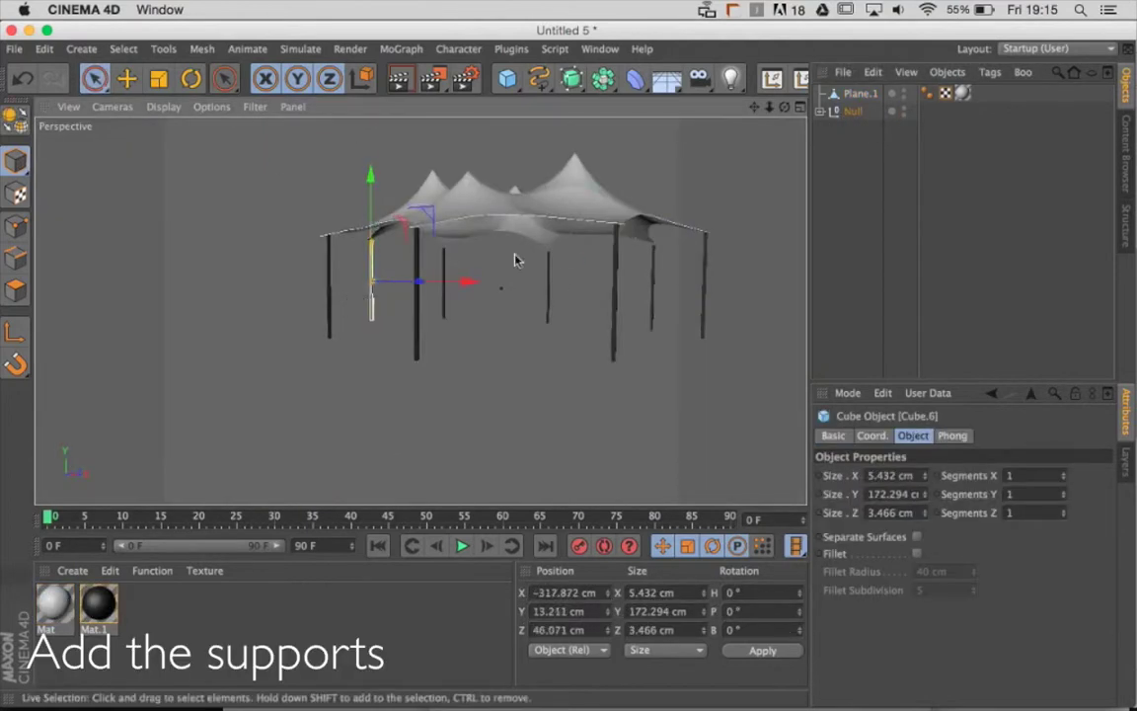
pyautogui.click(549, 276)
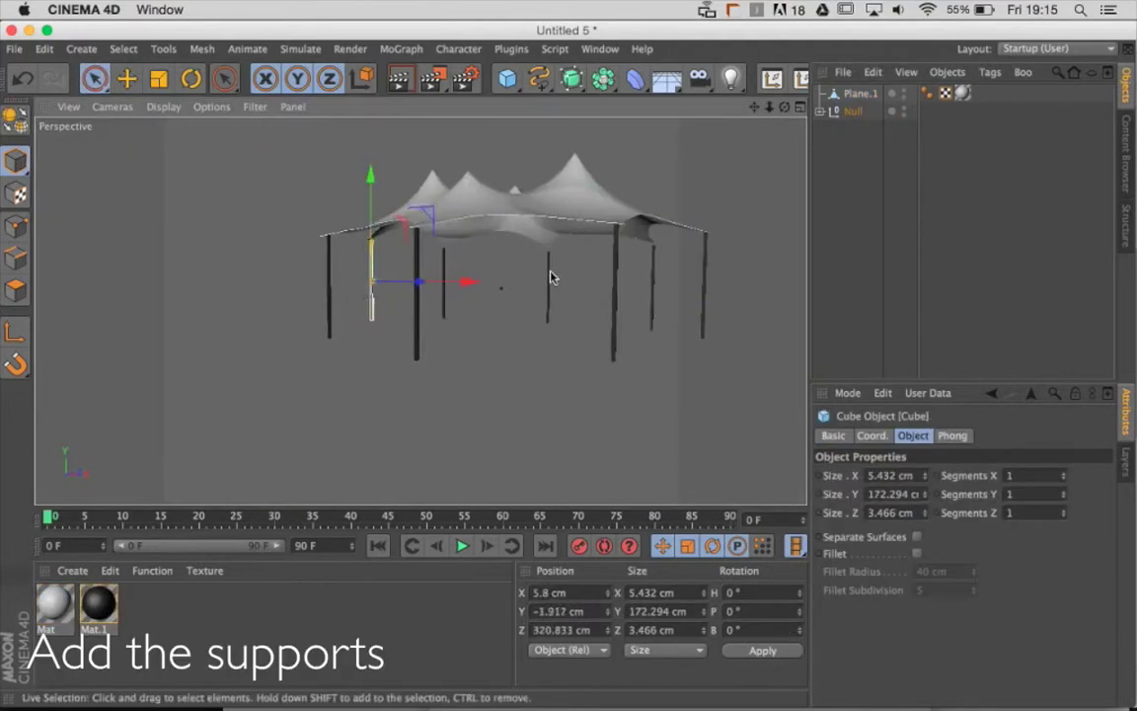
pyautogui.moveTo(553, 230)
pyautogui.mouseDown()
pyautogui.moveTo(526, 249)
pyautogui.moveTo(548, 269)
pyautogui.moveTo(527, 223)
pyautogui.moveTo(458, 317)
pyautogui.moveTo(609, 320)
pyautogui.moveTo(589, 348)
pyautogui.moveTo(546, 245)
pyautogui.moveTo(501, 282)
pyautogui.moveTo(546, 284)
pyautogui.moveTo(500, 322)
pyautogui.moveTo(520, 242)
pyautogui.moveTo(261, 427)
pyautogui.moveTo(387, 322)
pyautogui.moveTo(378, 373)
pyautogui.moveTo(489, 419)
pyautogui.mouseUp()
pyautogui.click(526, 278)
pyautogui.click(500, 283)
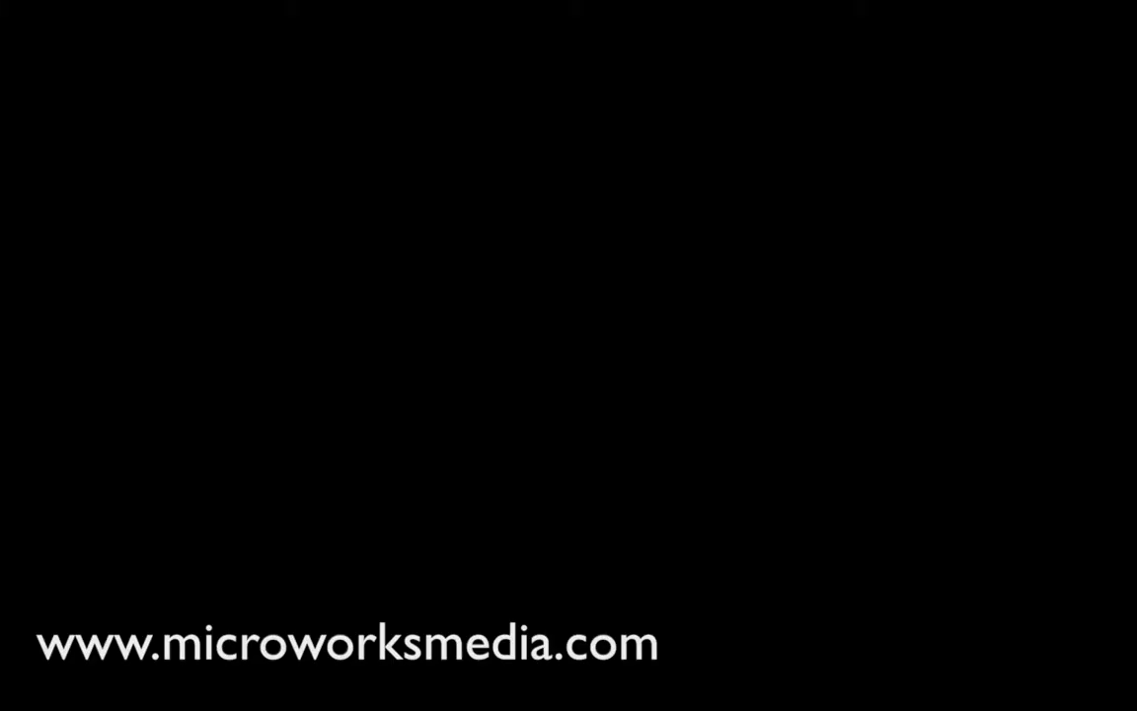